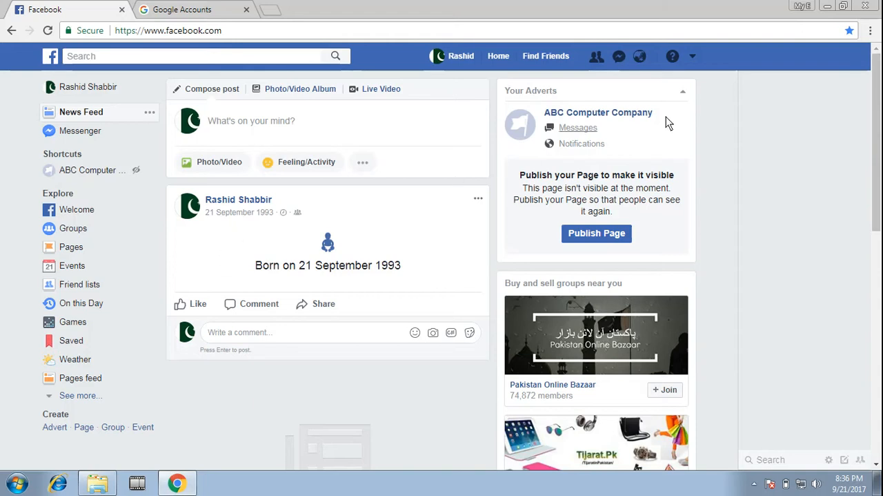
# Start creating a new Facebook Page and choose Company, Organisation or Institution as its type
pyautogui.click(694, 56)
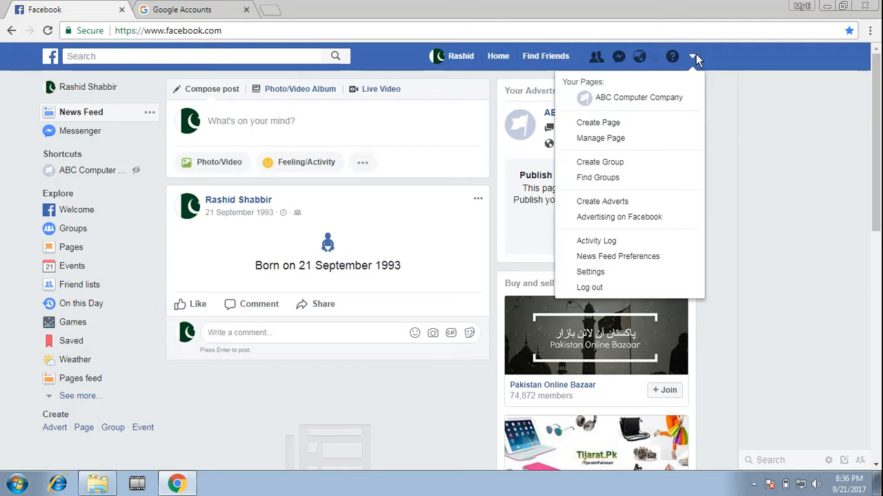
pyautogui.click(600, 123)
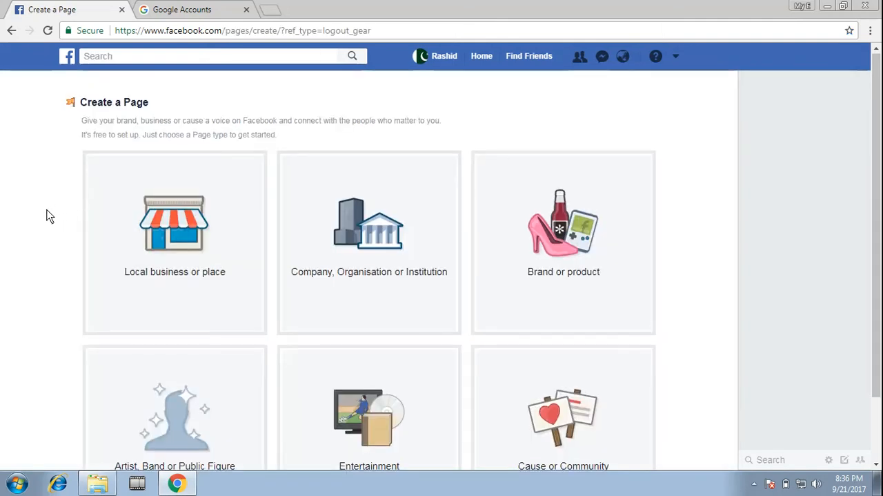
pyautogui.scroll(-2, 83, 217)
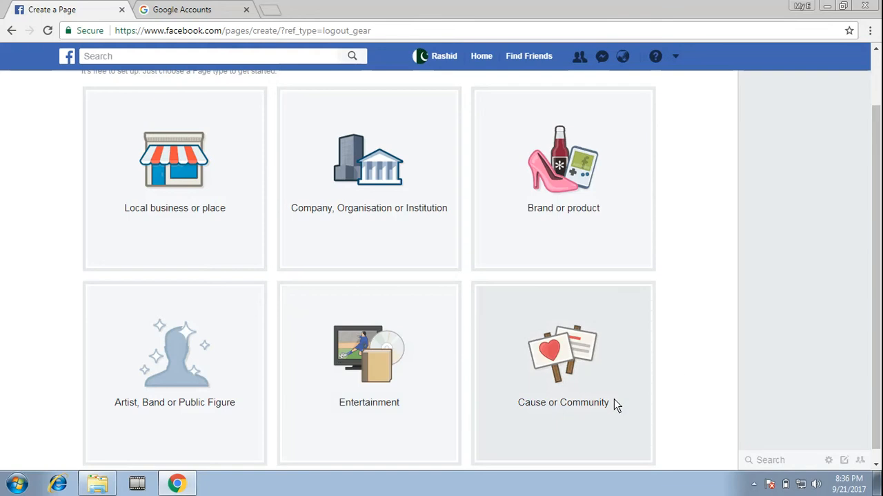
pyautogui.scroll(1, 684, 302)
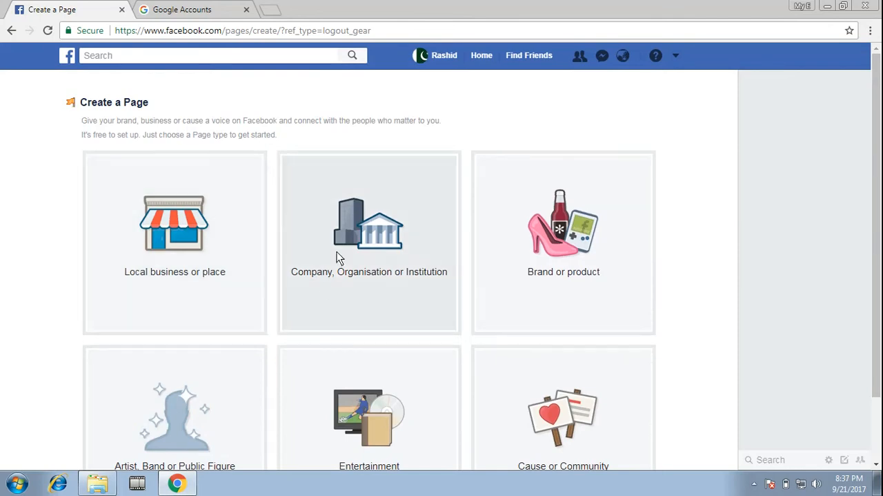
pyautogui.click(337, 252)
# Set the new Page's category to Education
pyautogui.click(405, 199)
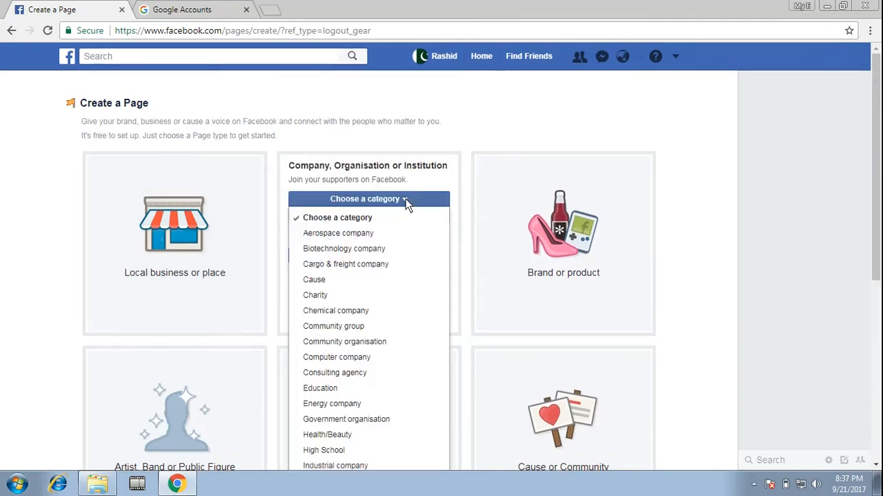
pyautogui.scroll(-3, 357, 298)
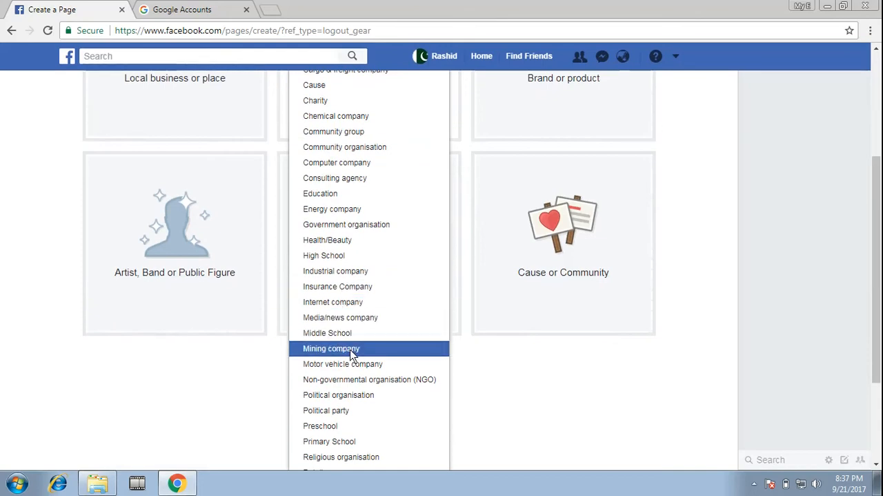
pyautogui.scroll(-2, 355, 359)
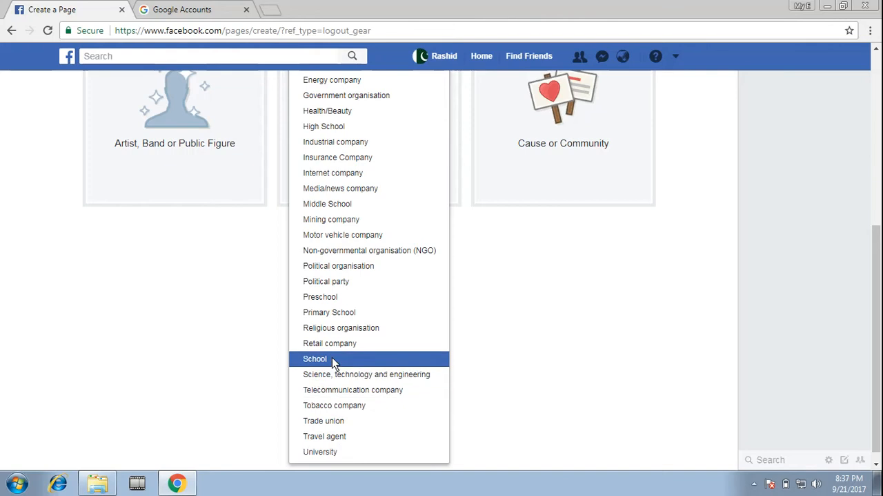
pyautogui.scroll(1, 350, 342)
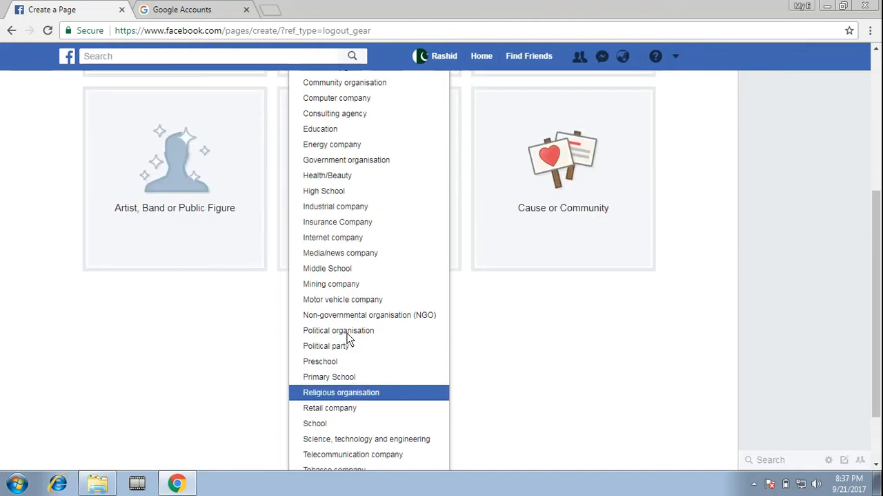
pyautogui.click(320, 130)
pyautogui.scroll(1, 354, 213)
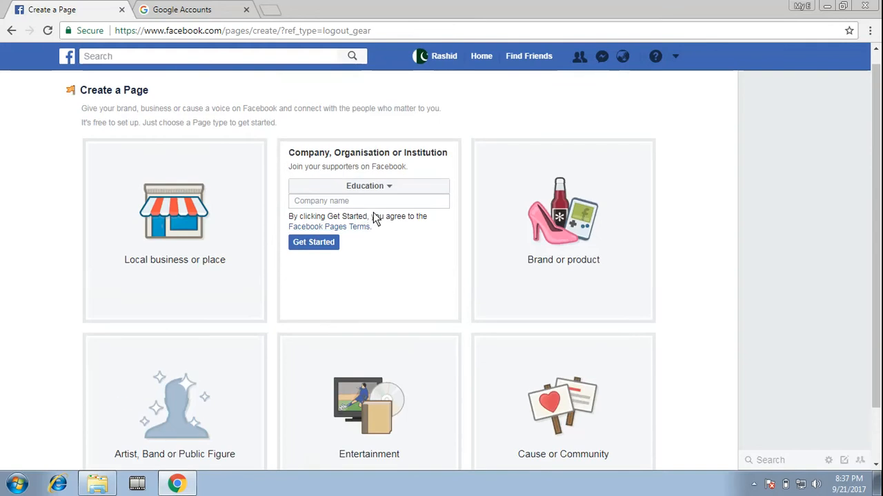
# Change the new Page's category to Computer company
pyautogui.click(393, 183)
pyautogui.scroll(-1, 352, 290)
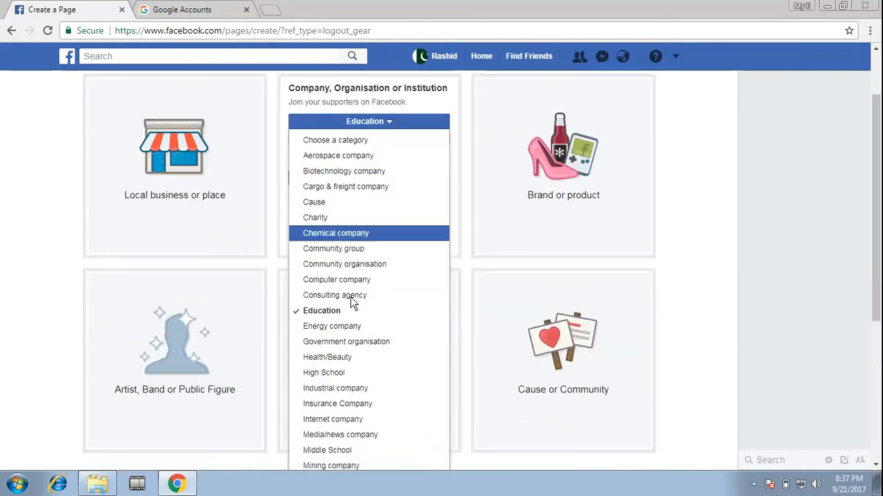
pyautogui.scroll(-1, 352, 352)
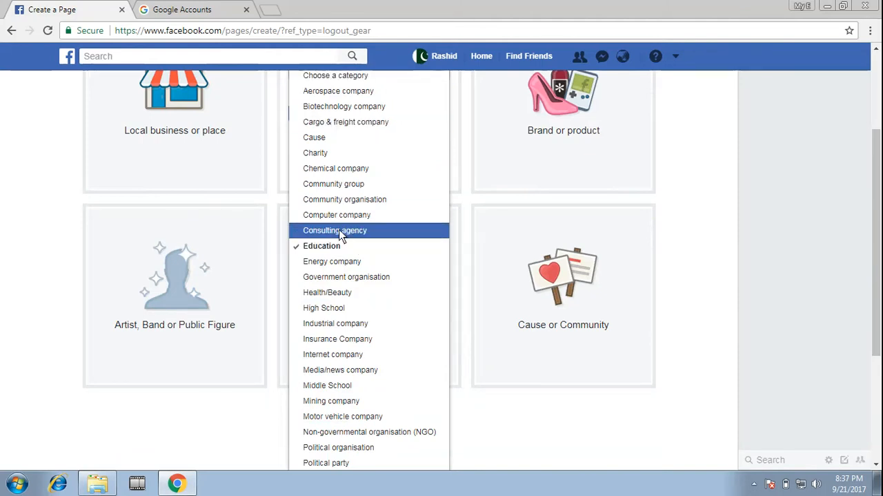
pyautogui.scroll(-1, 345, 345)
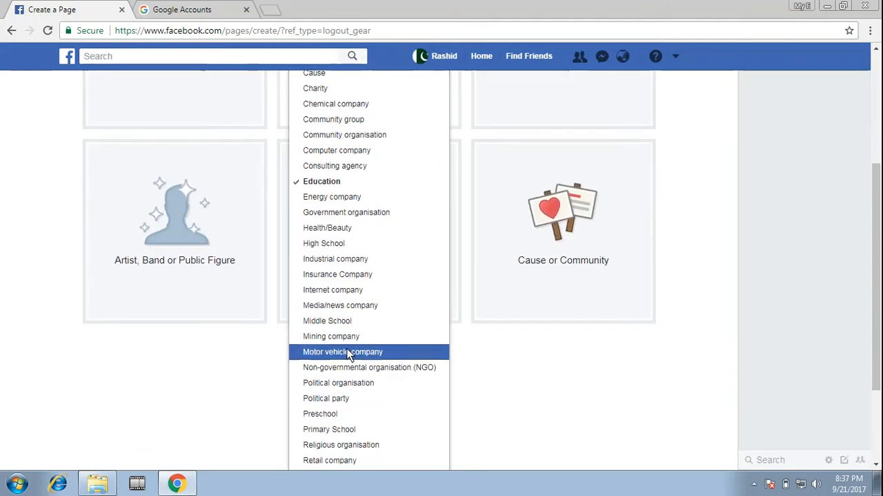
pyautogui.scroll(-2, 339, 373)
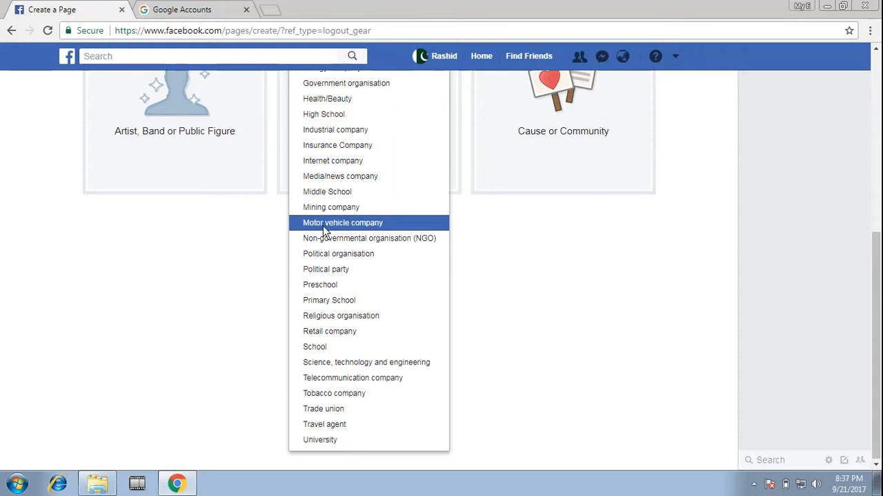
pyautogui.scroll(2, 326, 230)
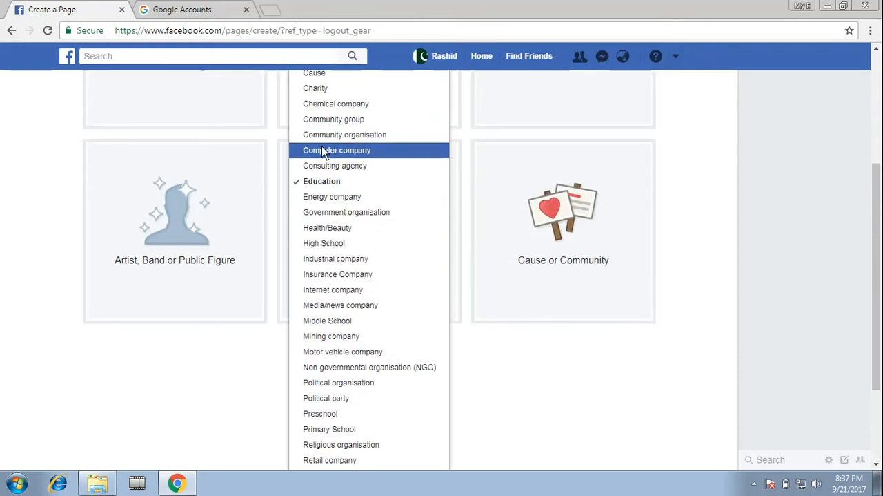
pyautogui.click(350, 153)
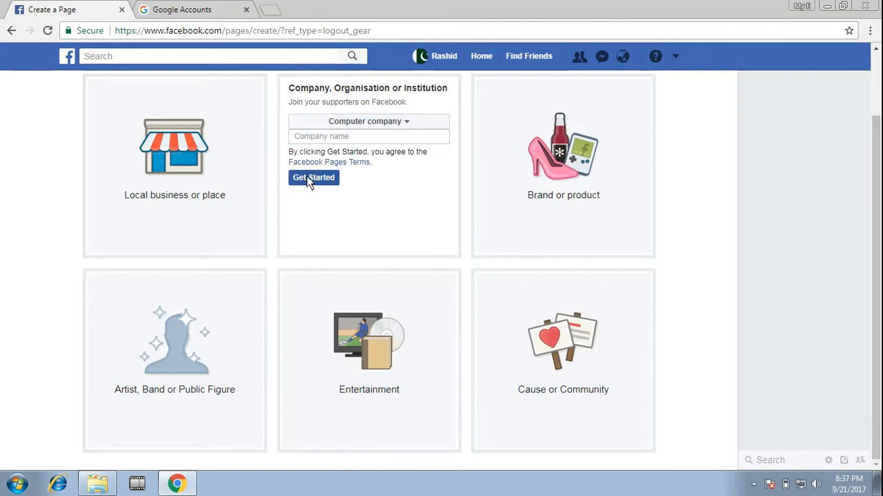
# Enter The Computer Company as the company name and create the Page
pyautogui.click(357, 138)
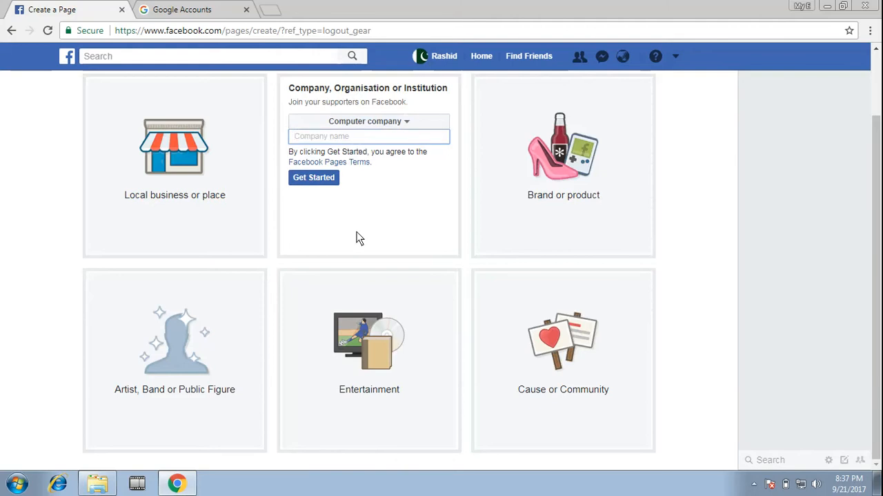
pyautogui.write('The Computer Comp')
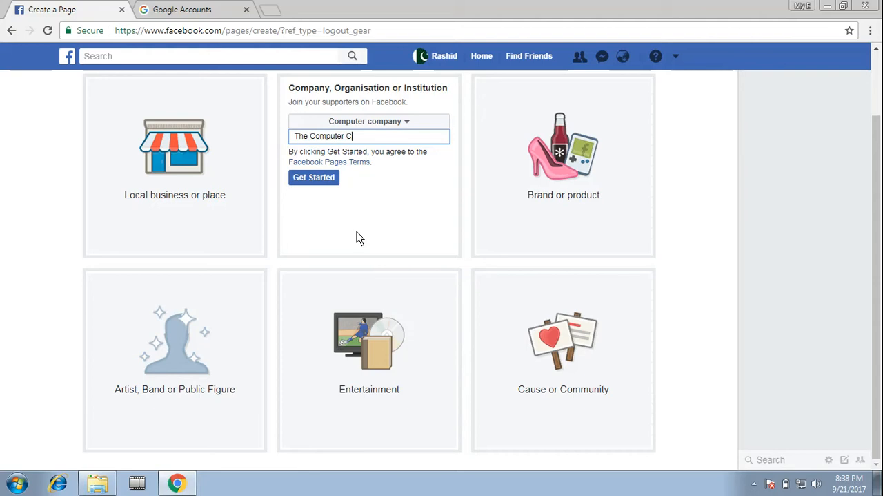
pyautogui.write('any')
pyautogui.click(305, 182)
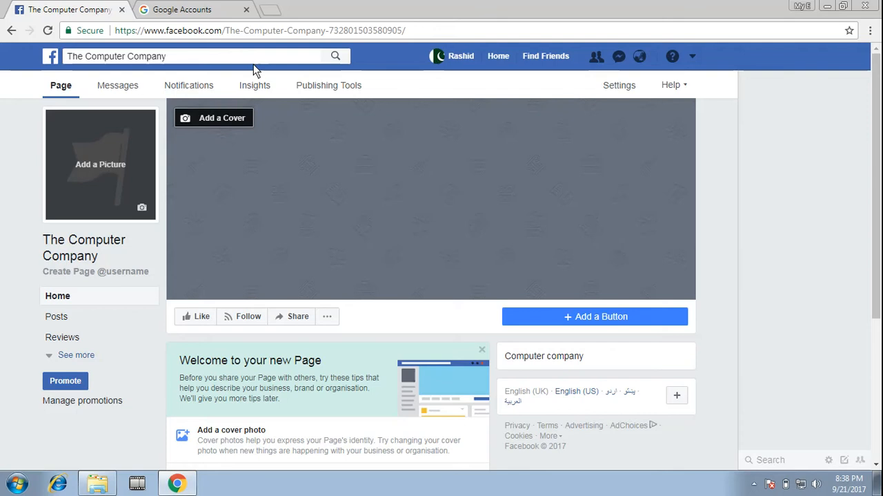
# Search Google in a new browser tab for "facebook dp and cover photo size" and highlight the desktop cover photo dimensions
pyautogui.click(273, 12)
pyautogui.write('w')
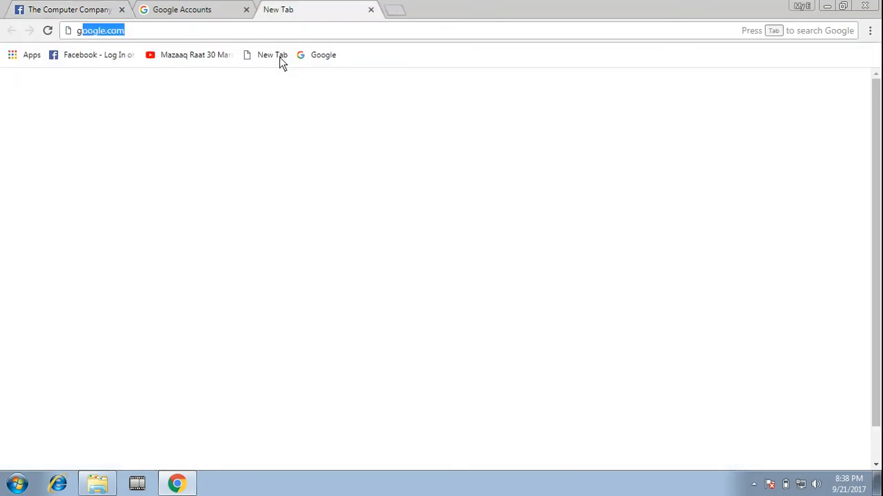
pyautogui.press('Return')
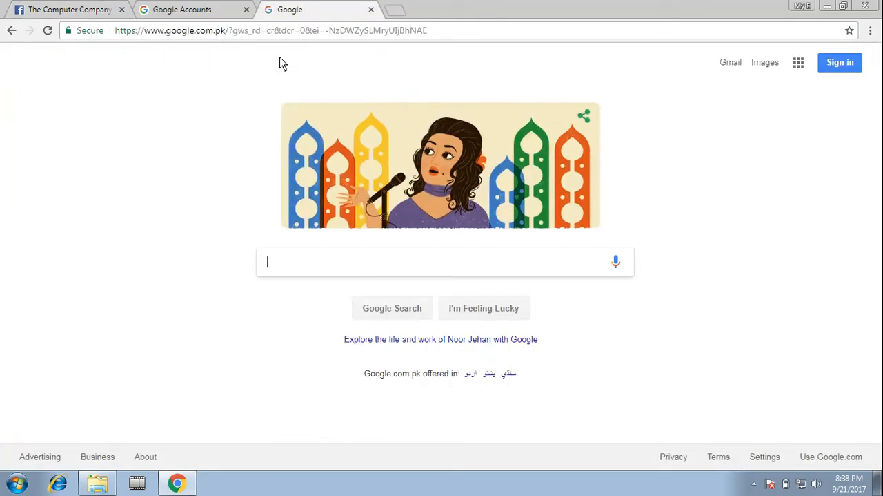
pyautogui.write('facebook dp and cover photo ')
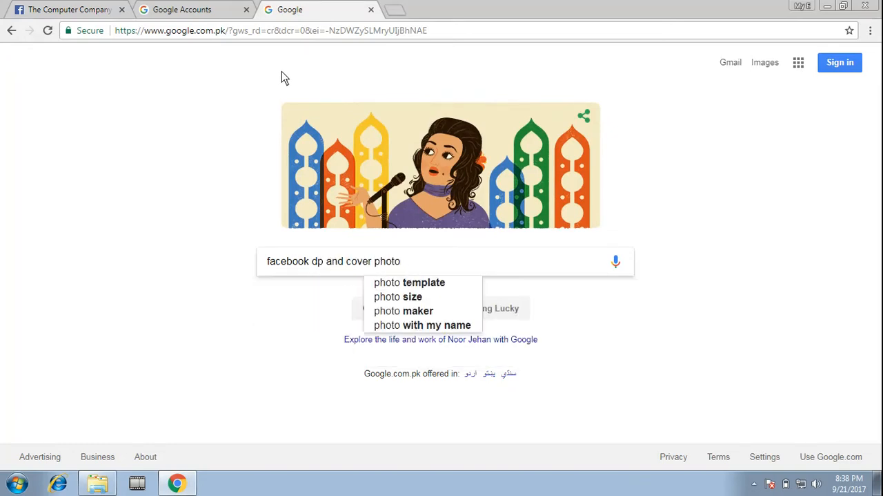
pyautogui.write('size')
pyautogui.press('Return')
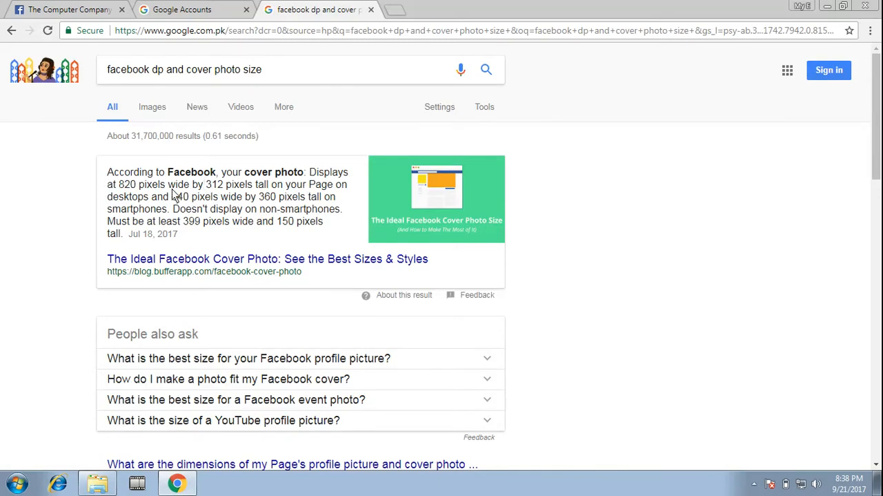
pyautogui.moveTo(118, 186); pyautogui.dragTo(272, 191)
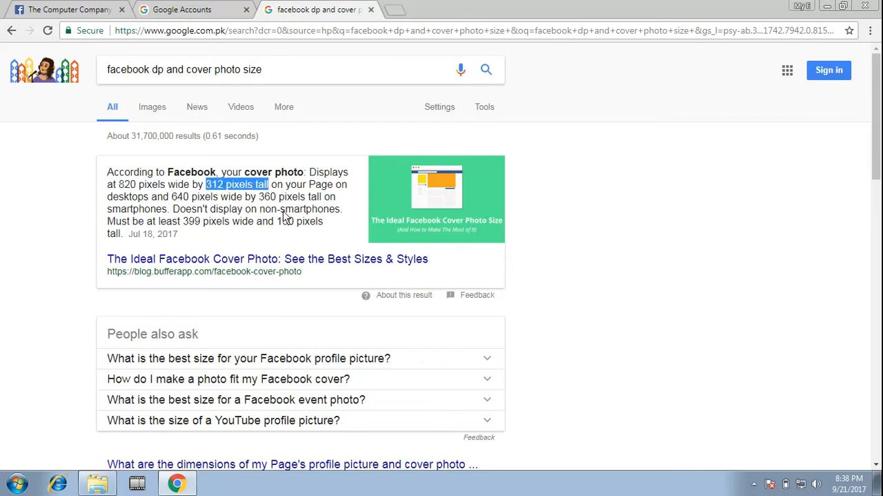
# Load google.com in the browser tab that holds the Google Accounts welcome page
pyautogui.click(217, 7)
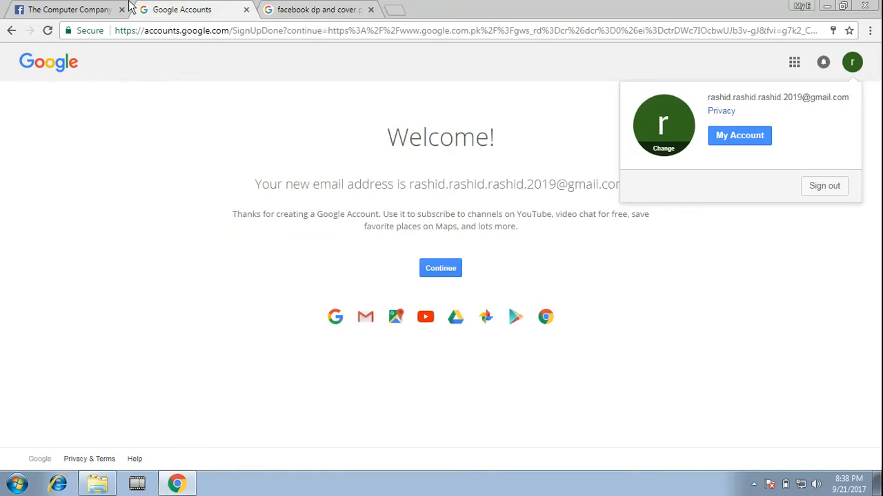
pyautogui.click(298, 10)
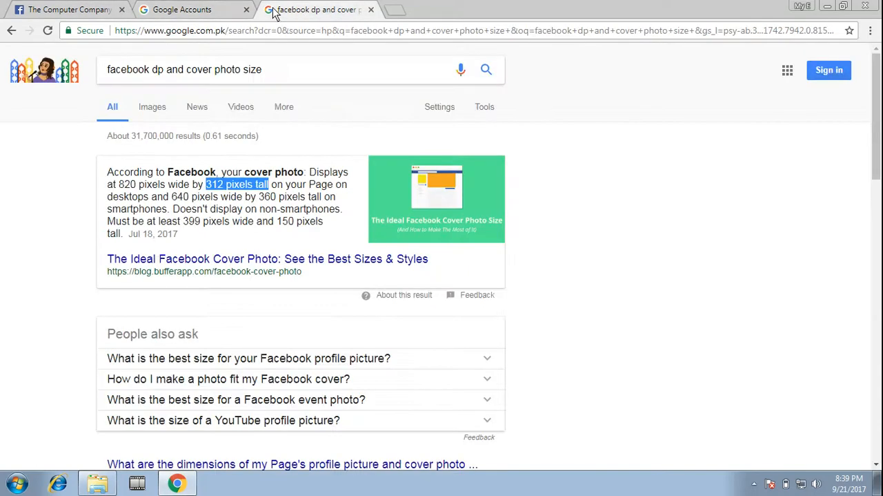
pyautogui.click(228, 7)
pyautogui.click(233, 30)
pyautogui.write('google.com')
pyautogui.press('Return')
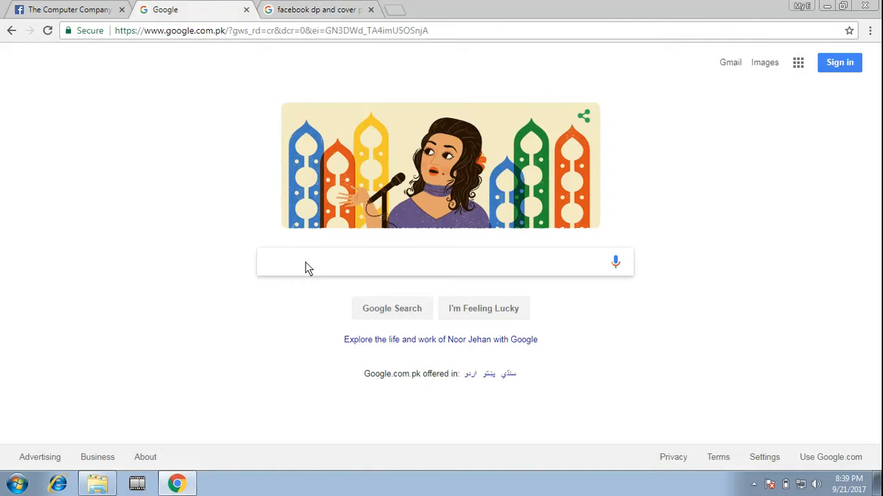
pyautogui.click(90, 8)
pyautogui.rightClick(2, 5)
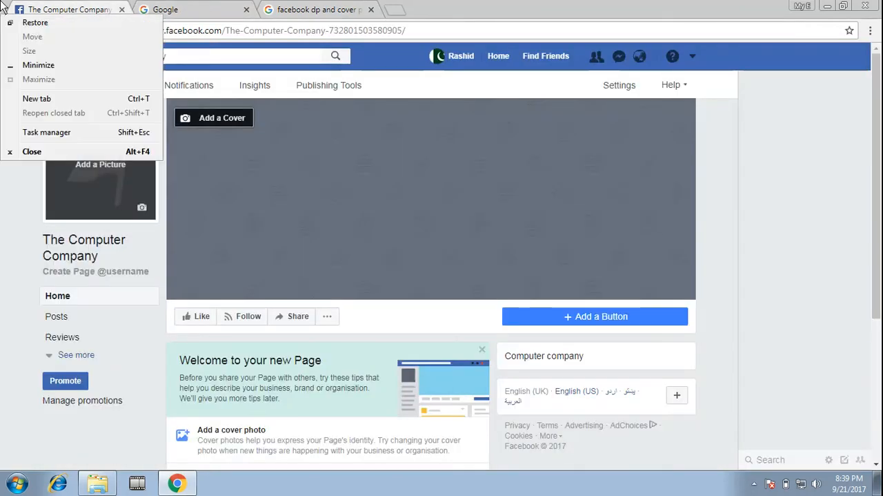
pyautogui.click(191, 9)
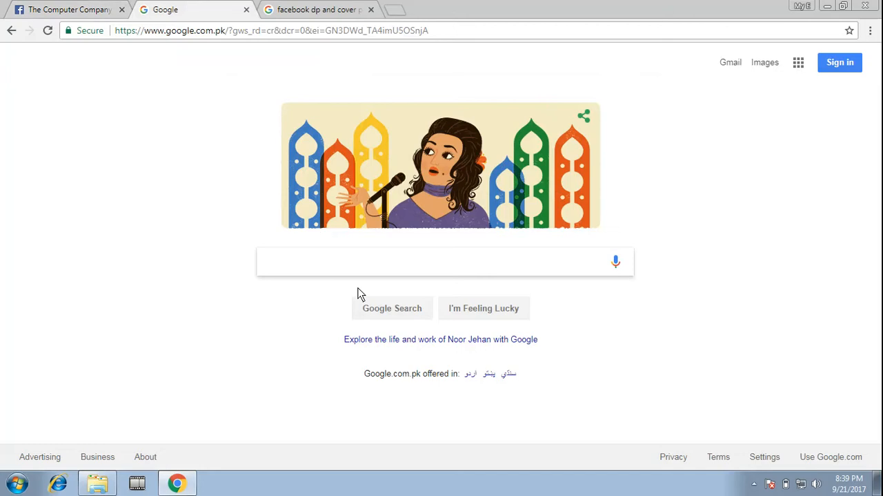
# Search Google for a computer company logo and show the image results
pyautogui.write('computer ')
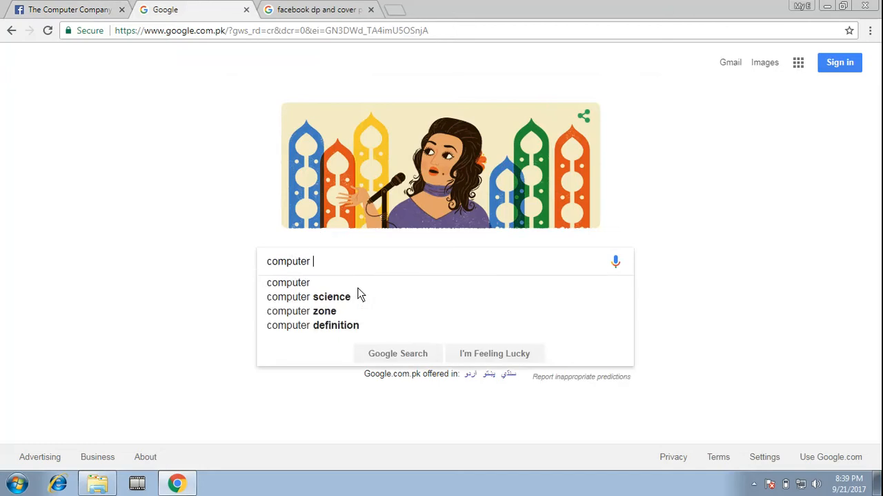
pyautogui.write('compnay logo')
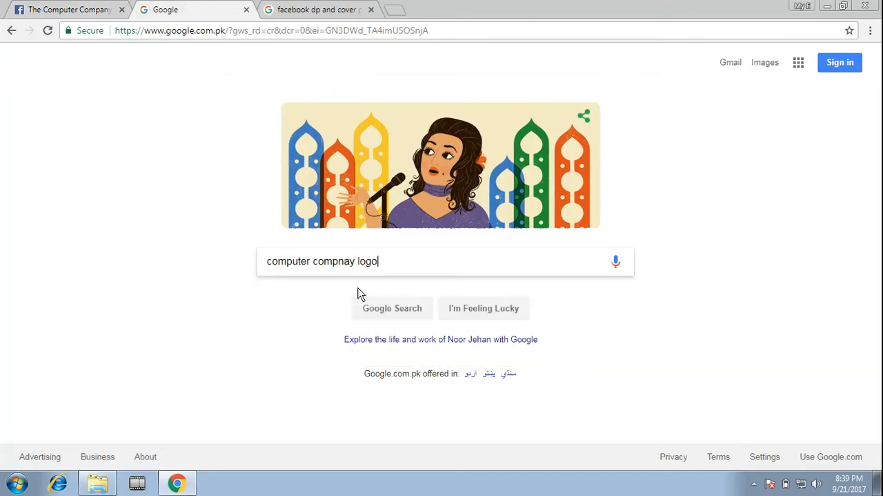
pyautogui.press('Return')
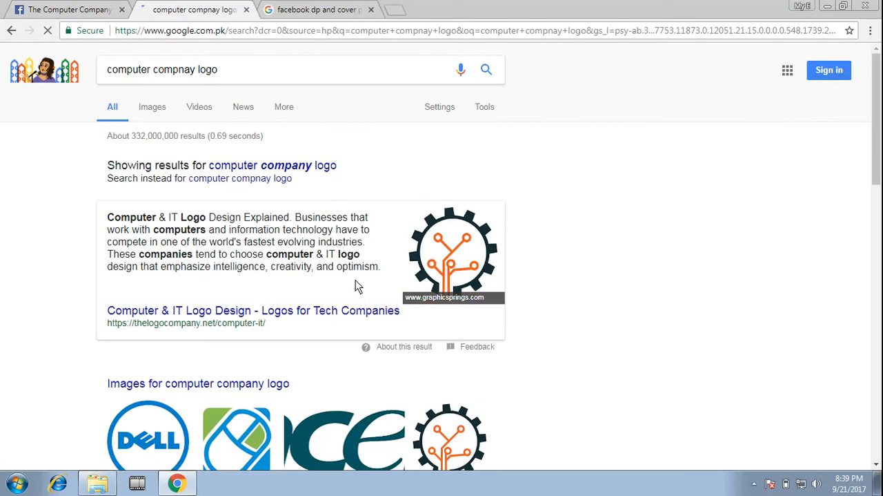
pyautogui.click(152, 112)
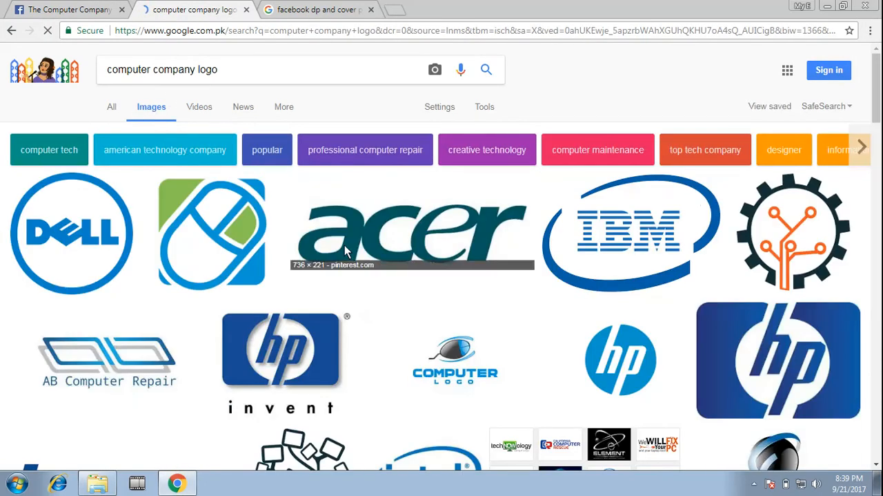
# Enlarge the blue and green computer mouse logo from GraphicSprings and copy the image
pyautogui.click(211, 179)
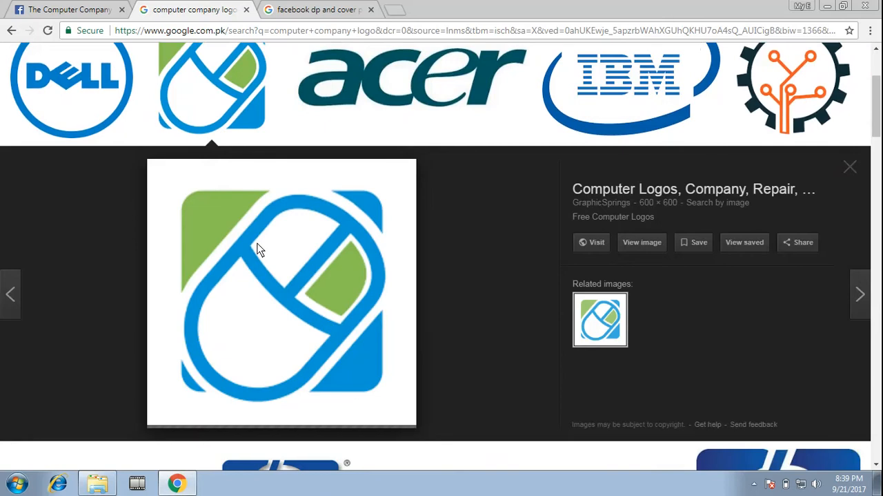
pyautogui.rightClick(243, 238)
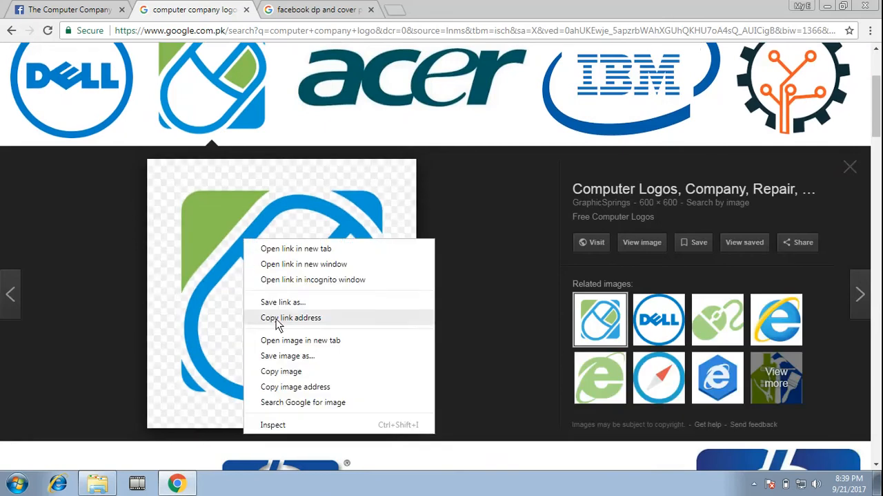
pyautogui.click(288, 374)
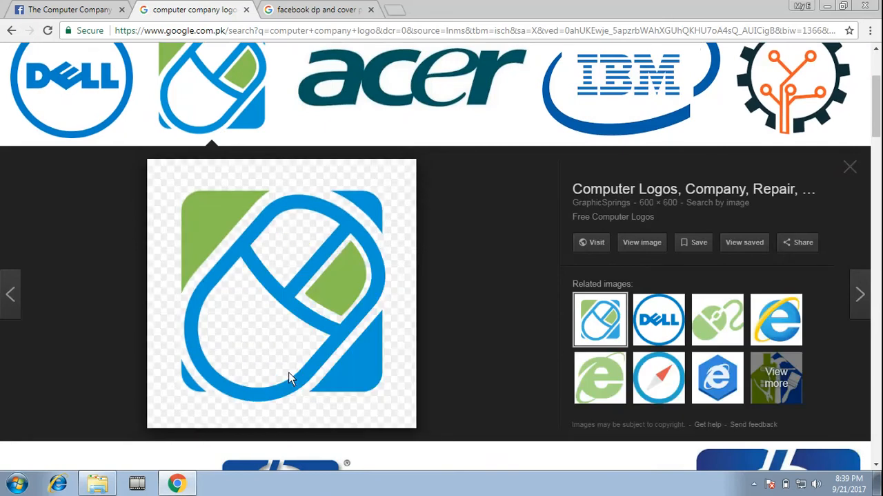
# Save the enlarged blue and green computer mouse logo to the Desktop as an SVG file
pyautogui.rightClick(242, 247)
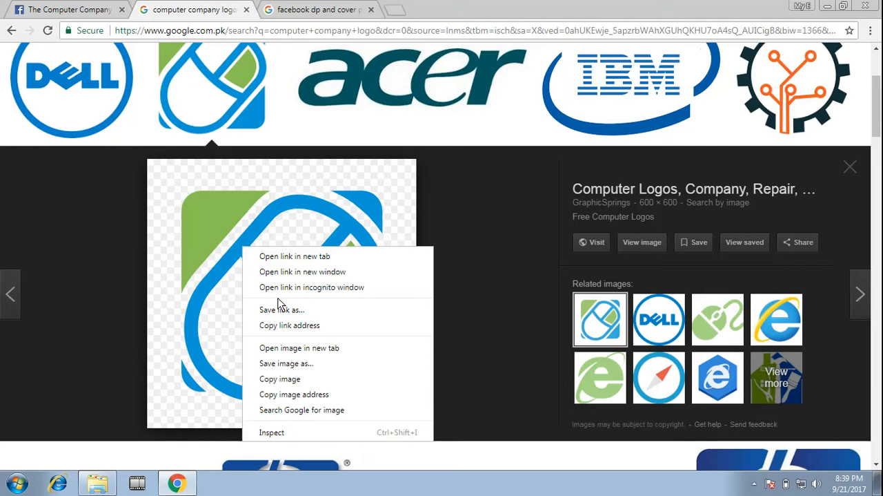
pyautogui.click(289, 364)
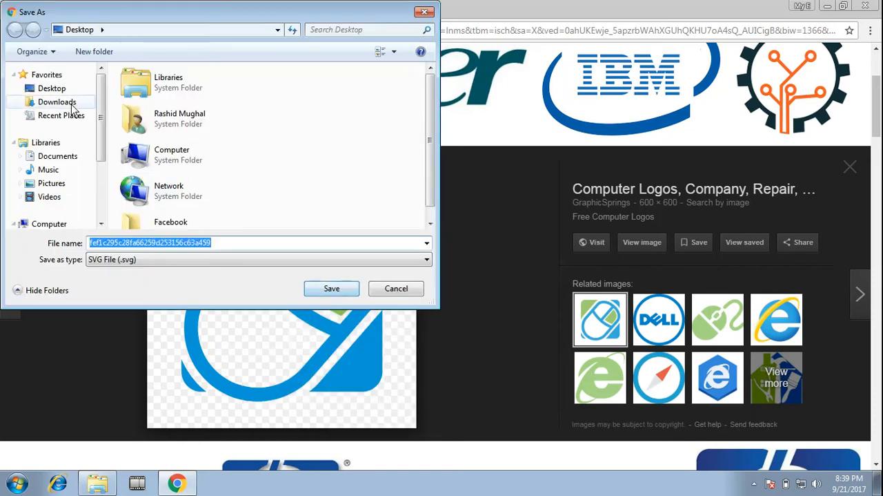
pyautogui.click(52, 89)
pyautogui.click(331, 288)
# Search Google Images for "computer company cover photo for fb page"
pyautogui.scroll(3, 296, 214)
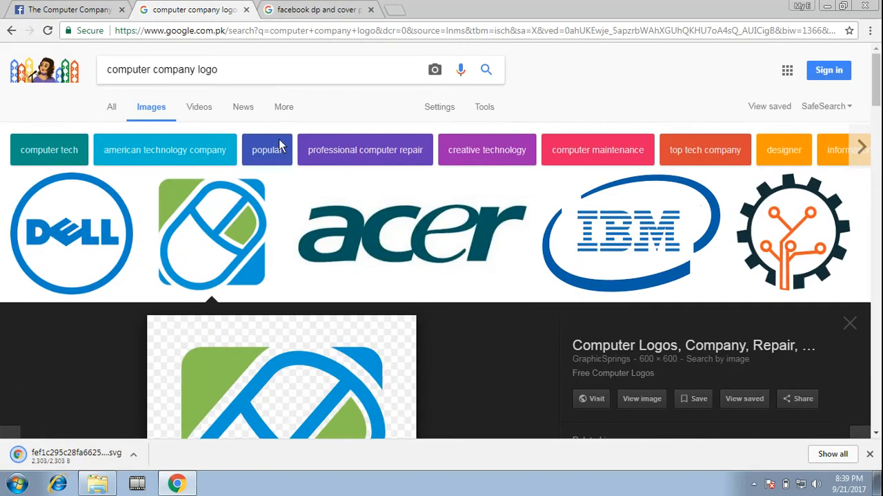
pyautogui.click(270, 78)
pyautogui.press('BackSpace')
pyautogui.press('BackSpace')
pyautogui.press('BackSpace')
pyautogui.press('BackSpace')
pyautogui.write('cover photo for fb page')
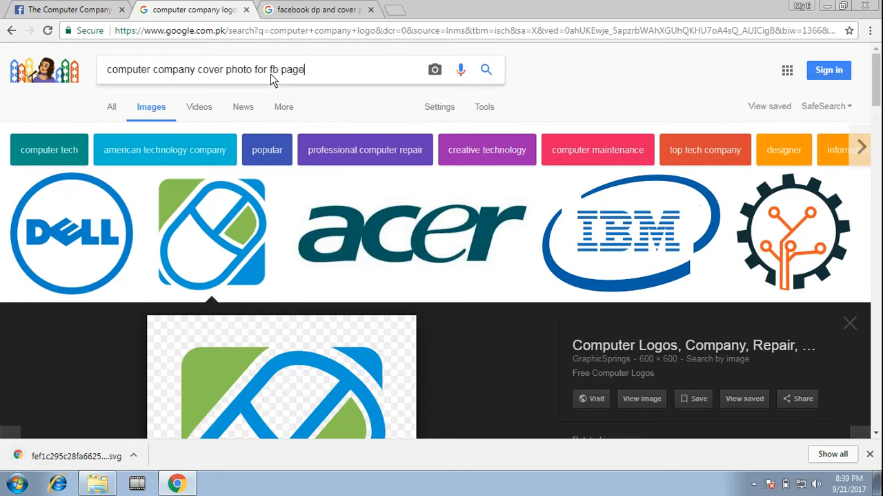
pyautogui.press('Return')
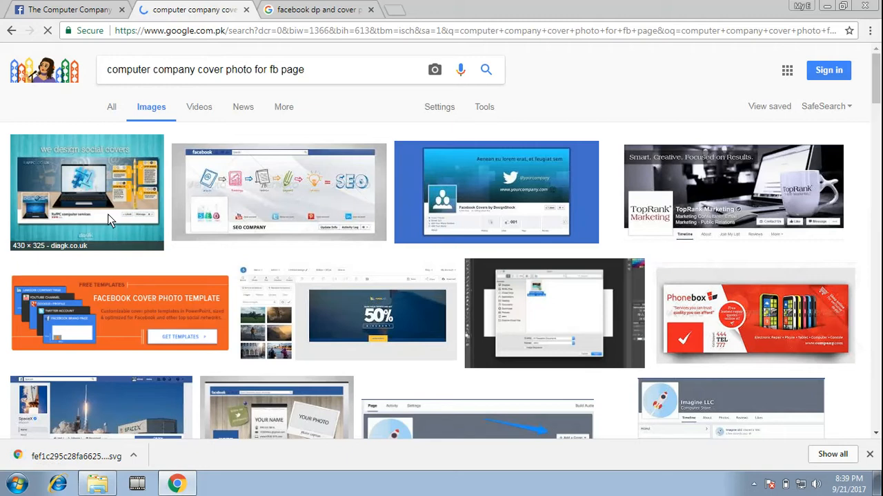
# Preview the SEO Company Facebook timeline cover from EntheosWeb Blog in the image results
pyautogui.click(279, 188)
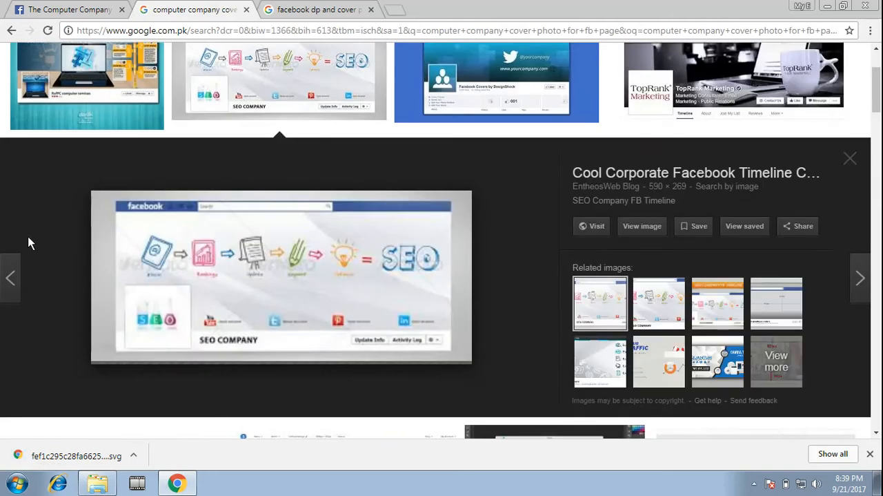
pyautogui.rightClick(225, 258)
pyautogui.click(198, 243)
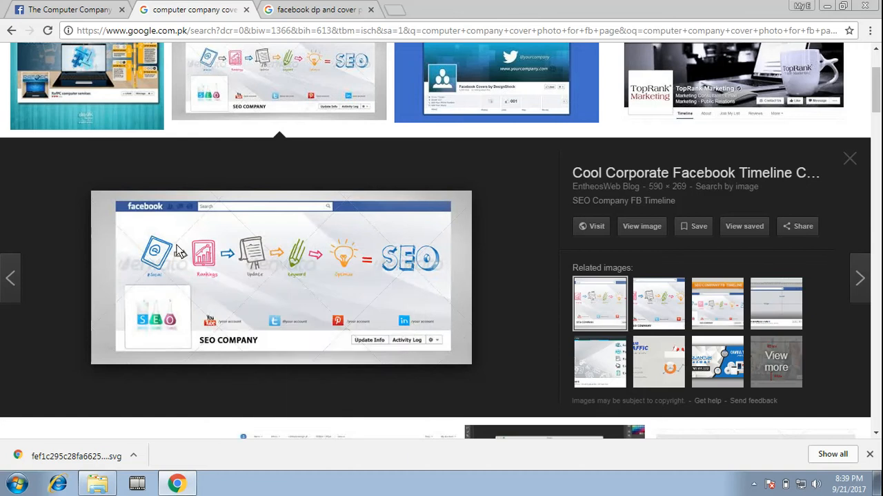
pyautogui.click(371, 10)
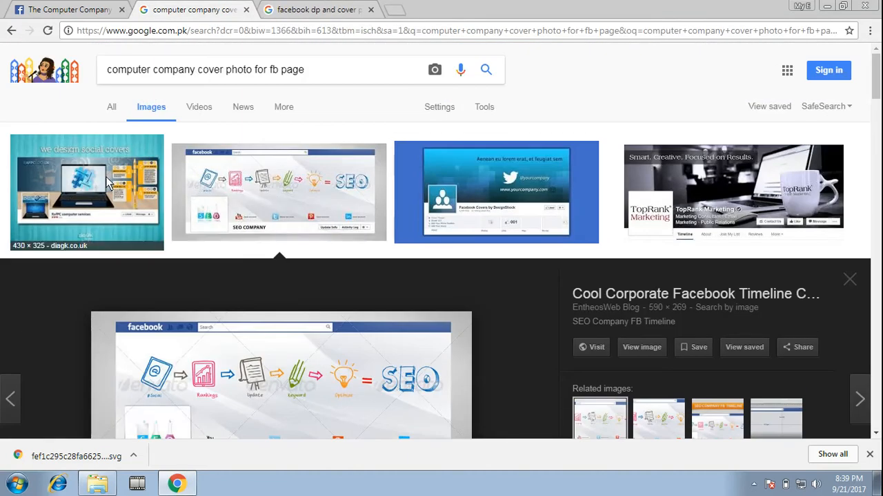
# Enlarge the orange Facebook Cover Photo Template image from HubSpot Blog and save it to the Desktop as a PNG
pyautogui.scroll(-3, 448, 212)
pyautogui.scroll(-1, 448, 212)
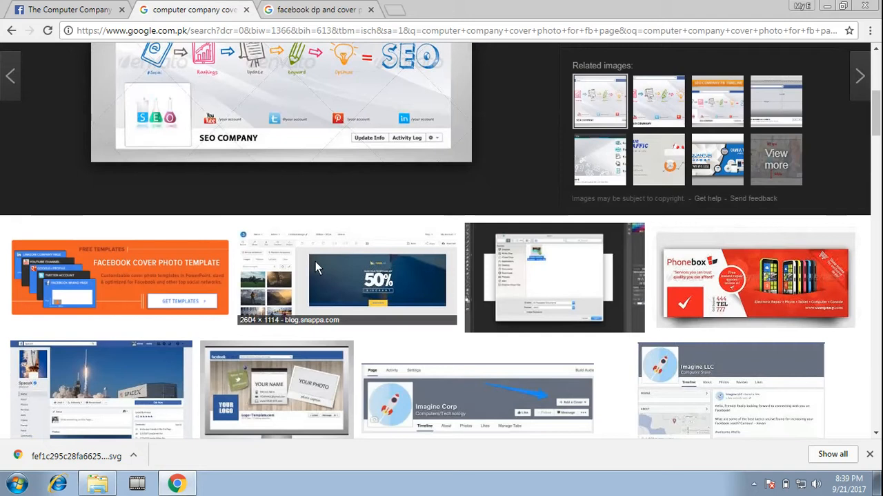
pyautogui.click(177, 269)
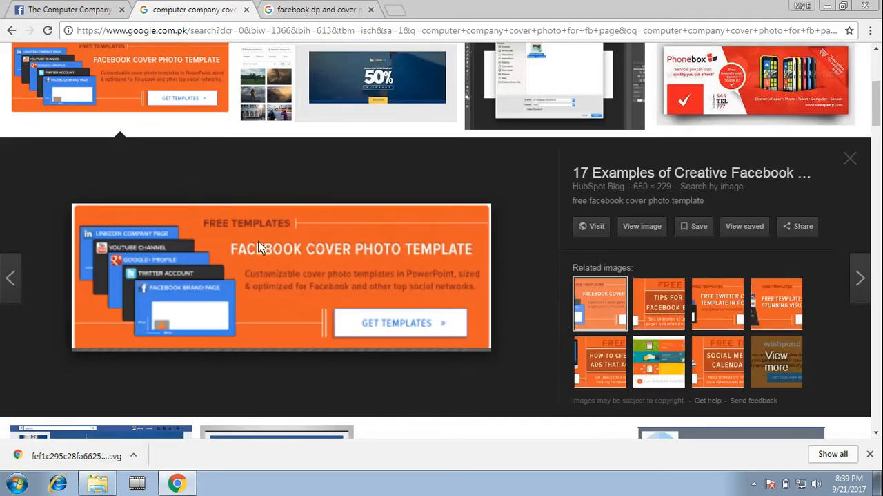
pyautogui.rightClick(260, 246)
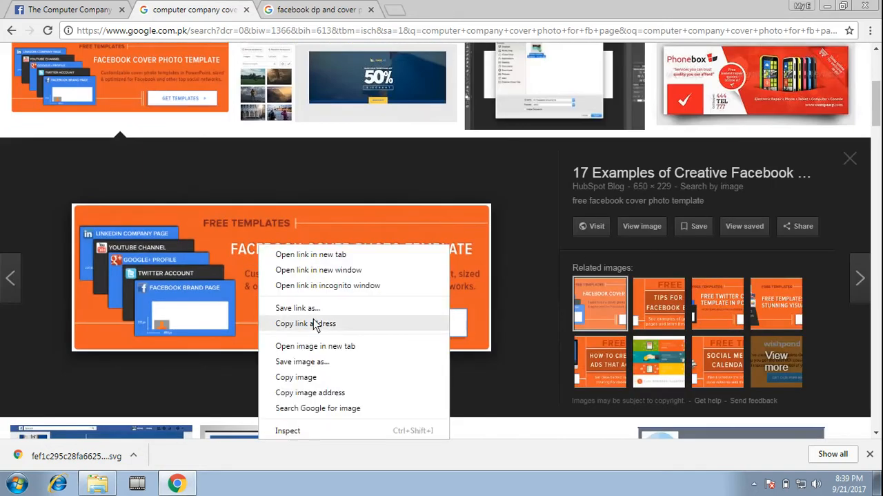
pyautogui.click(298, 362)
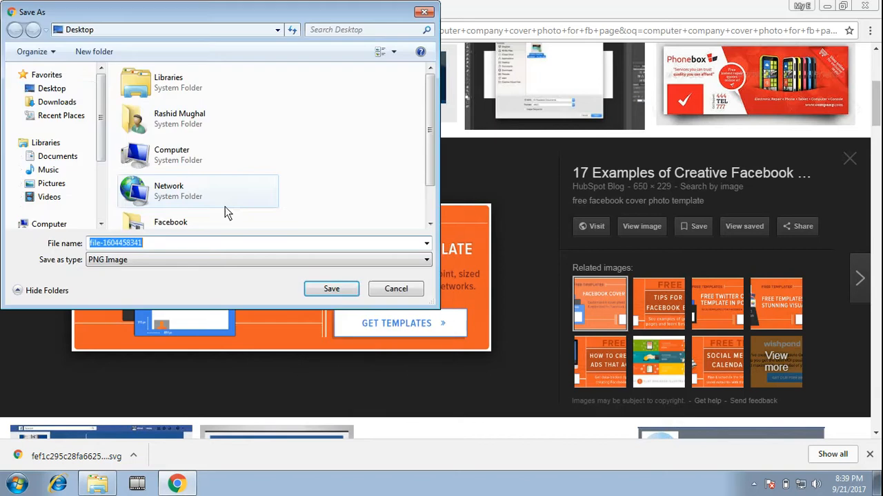
pyautogui.click(52, 88)
pyautogui.click(332, 288)
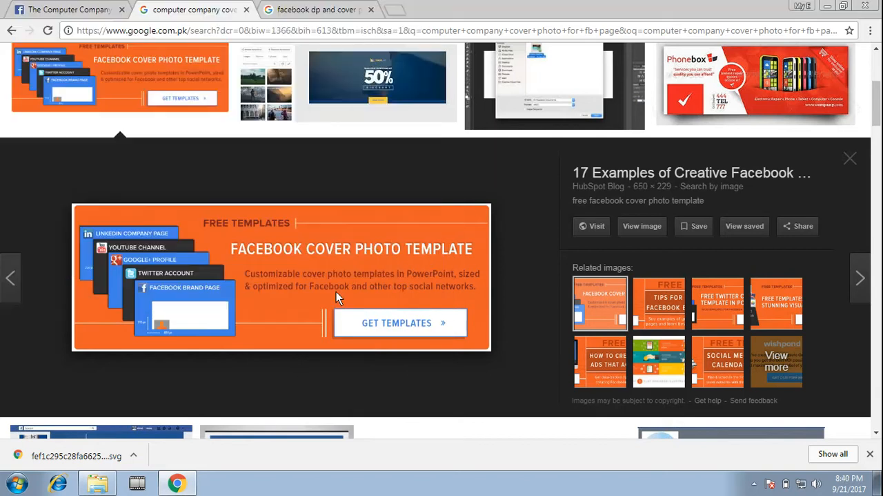
# Return to The Computer Company's Facebook Page and try to take a photo for its profile picture
pyautogui.click(55, 9)
pyautogui.click(104, 160)
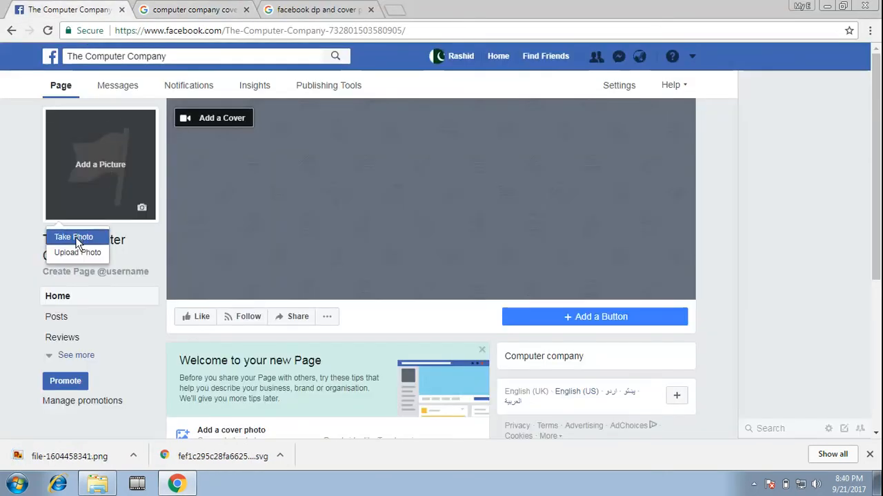
pyautogui.click(76, 236)
pyautogui.click(96, 164)
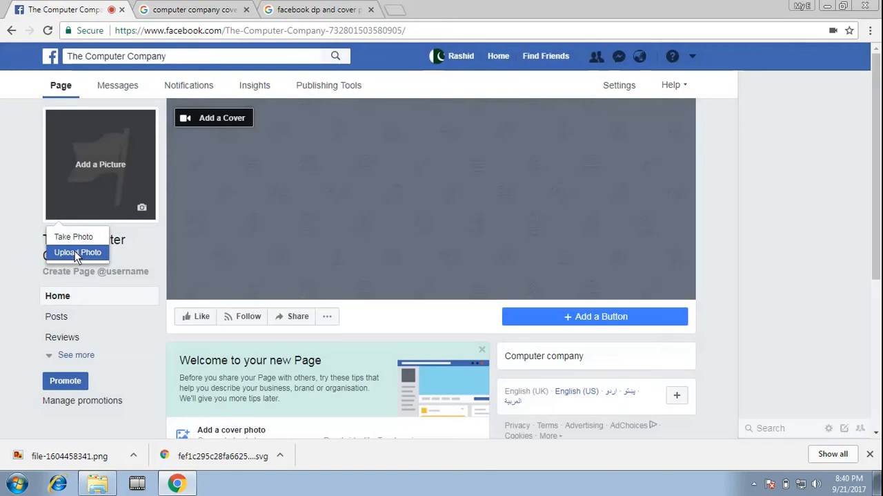
# Try to upload a profile picture for the Page by looking for the saved logo on the Desktop
pyautogui.click(76, 253)
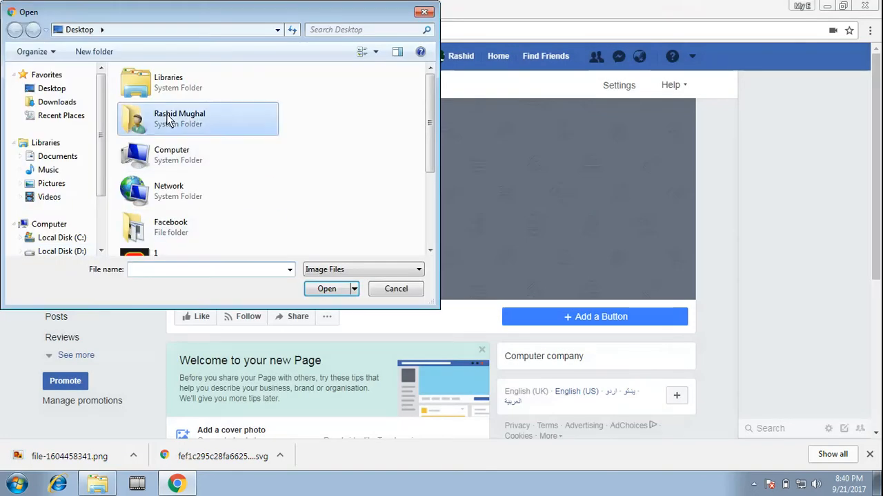
pyautogui.scroll(-2, 199, 207)
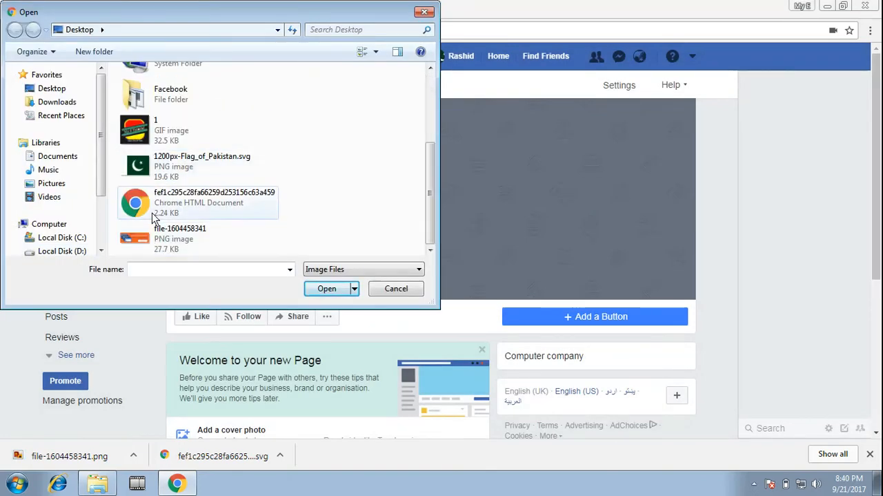
pyautogui.scroll(2, 162, 145)
pyautogui.scroll(-2, 181, 142)
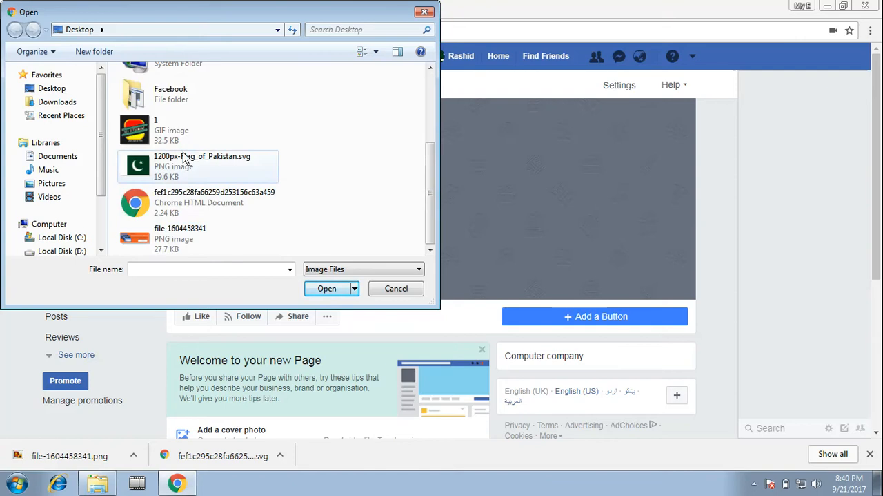
pyautogui.scroll(2, 169, 220)
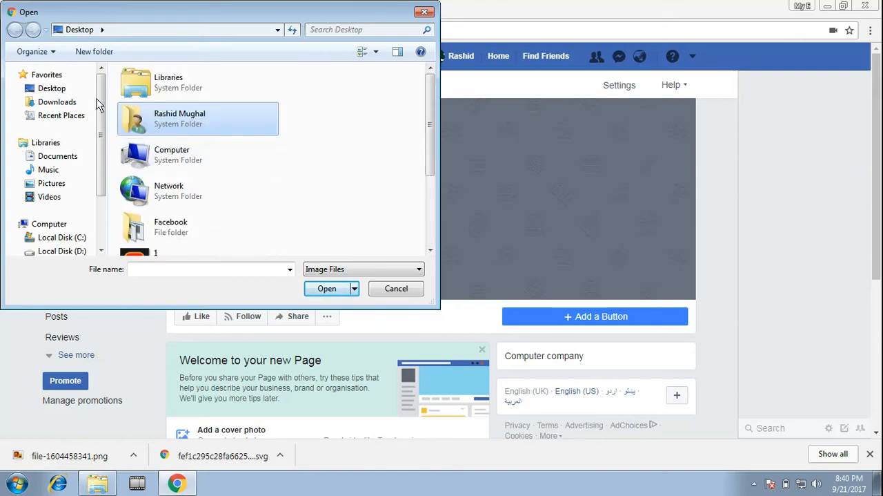
pyautogui.scroll(-3, 155, 148)
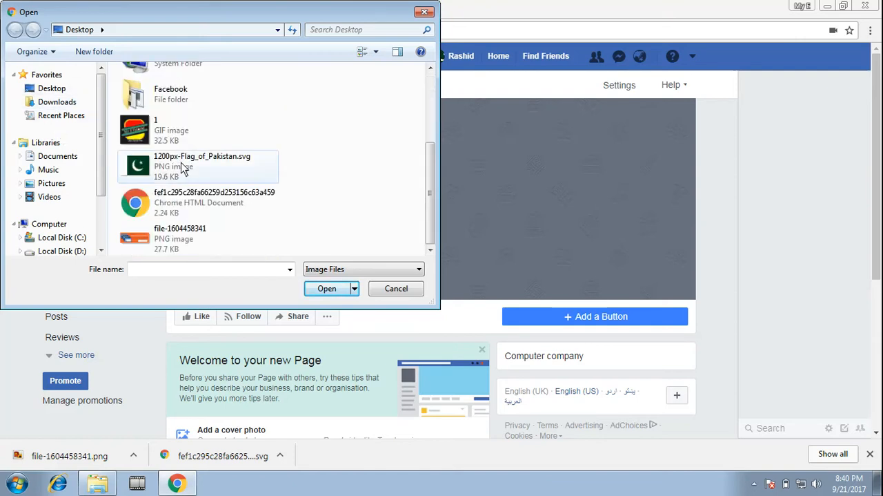
pyautogui.click(396, 289)
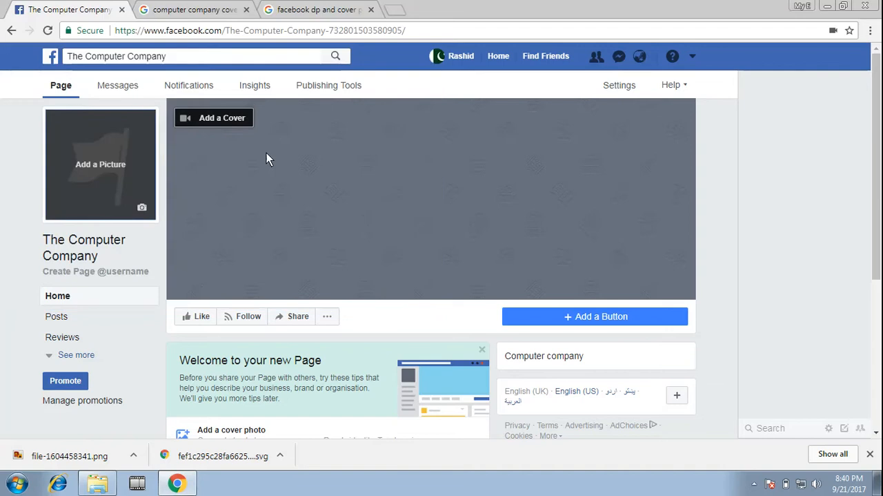
pyautogui.click(222, 119)
pyautogui.click(207, 160)
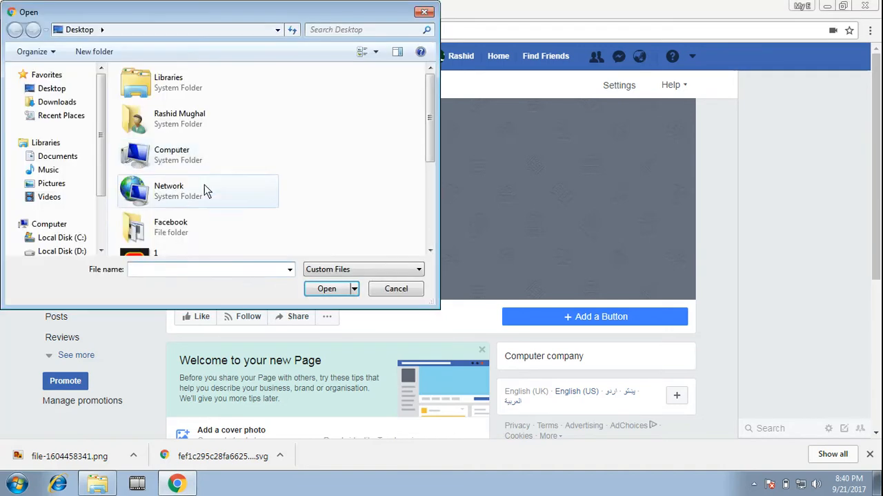
pyautogui.scroll(-5, 176, 221)
pyautogui.doubleClick(172, 238)
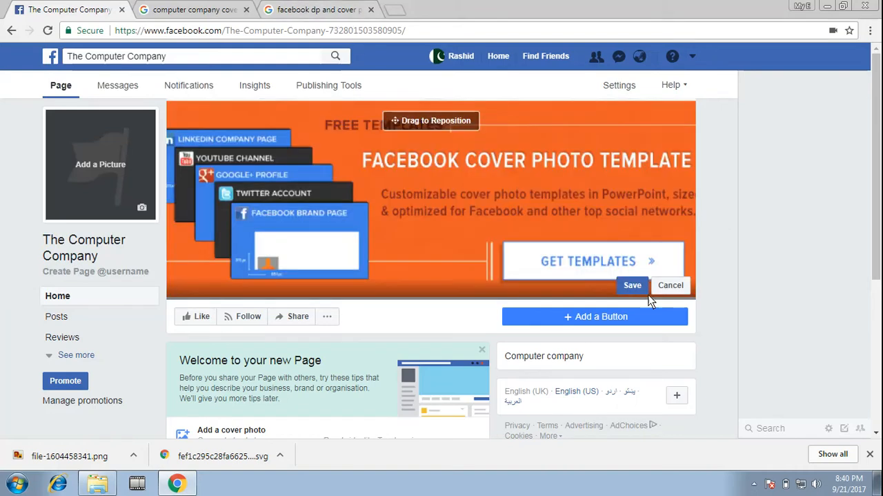
pyautogui.moveTo(439, 173); pyautogui.dragTo(580, 192)
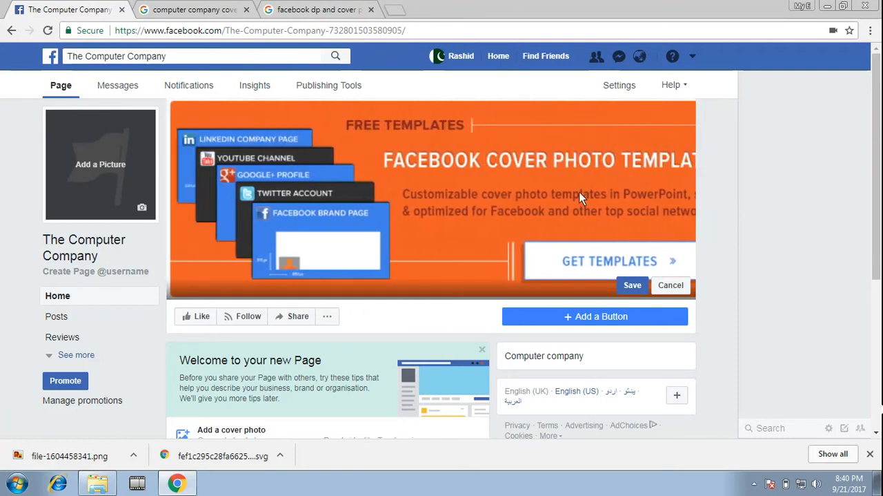
pyautogui.click(633, 285)
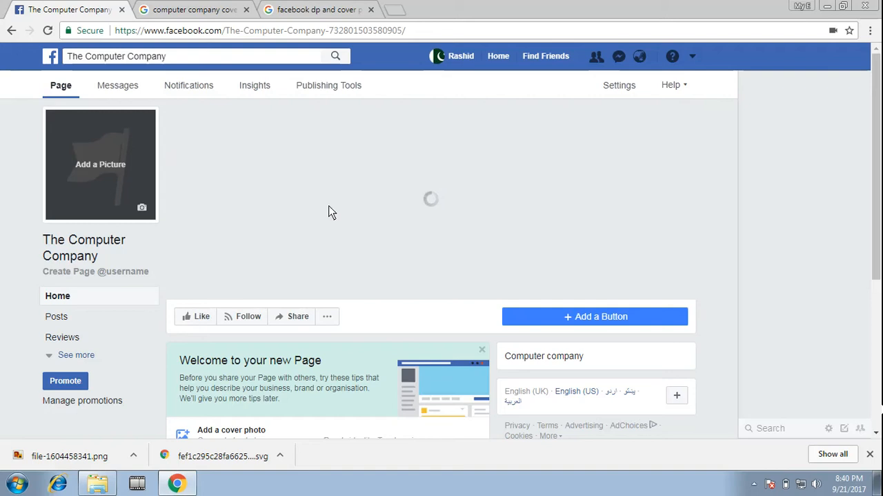
# Return to the Google Images search and change it to "computer company profiel photo for fb page", then look through the results
pyautogui.click(290, 9)
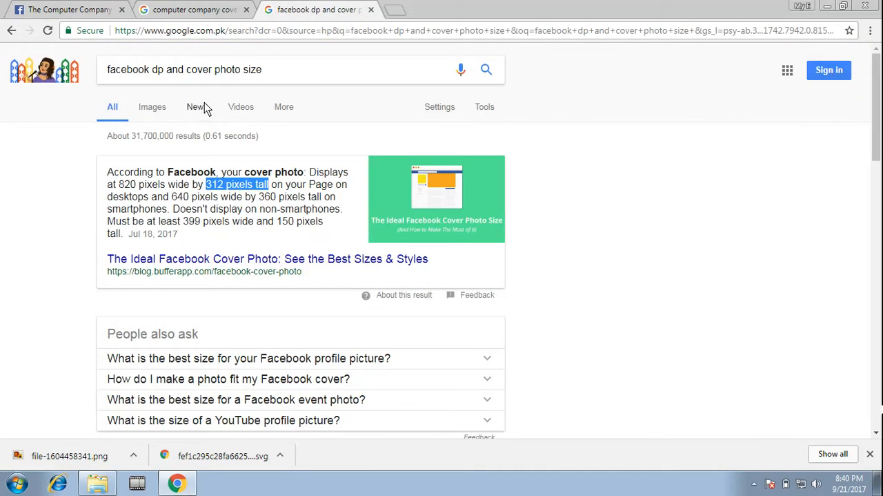
pyautogui.click(195, 9)
pyautogui.scroll(4, 308, 76)
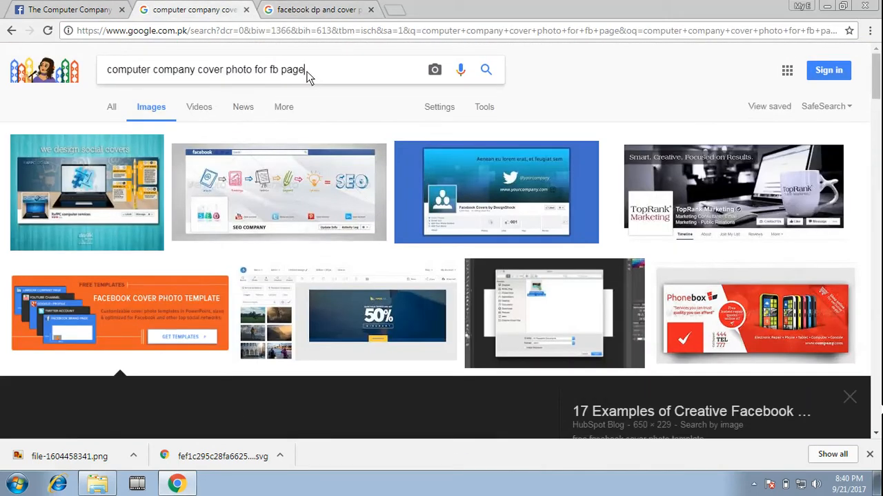
pyautogui.moveTo(309, 76); pyautogui.dragTo(226, 73)
pyautogui.click(228, 73)
pyautogui.doubleClick(200, 73)
pyautogui.press('BackSpace')
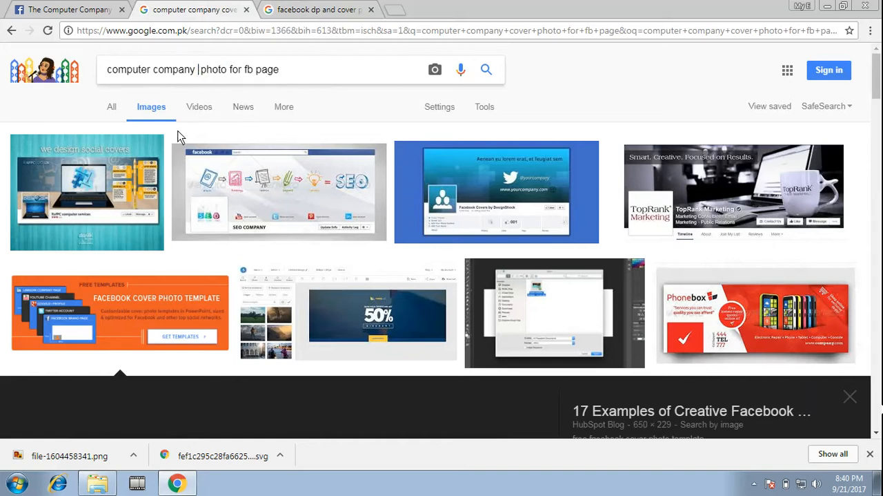
pyautogui.write('profiel')
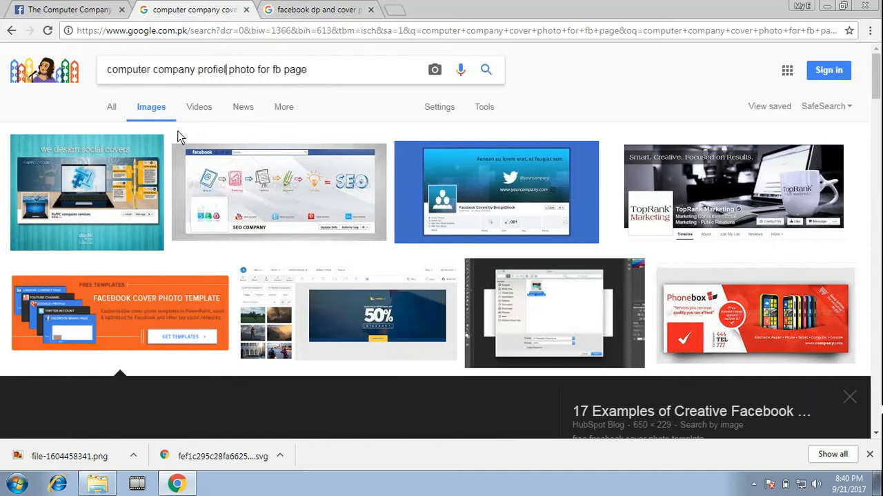
pyautogui.press('Return')
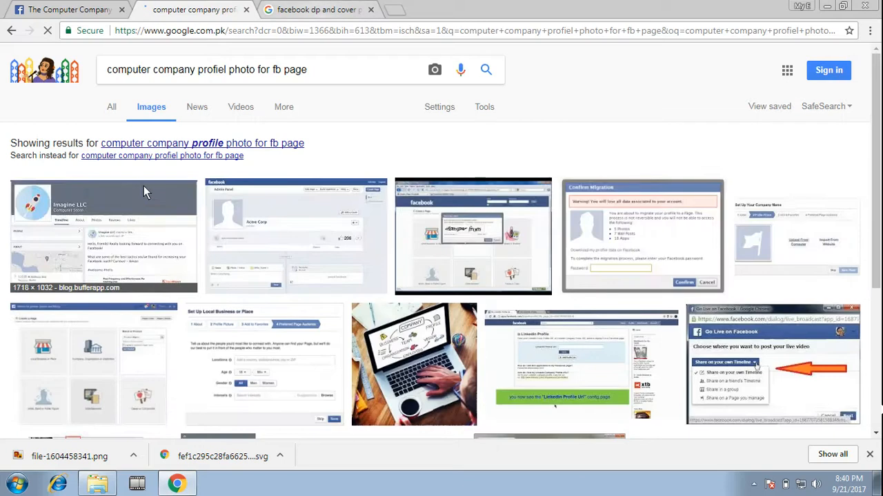
pyautogui.scroll(-5, 145, 210)
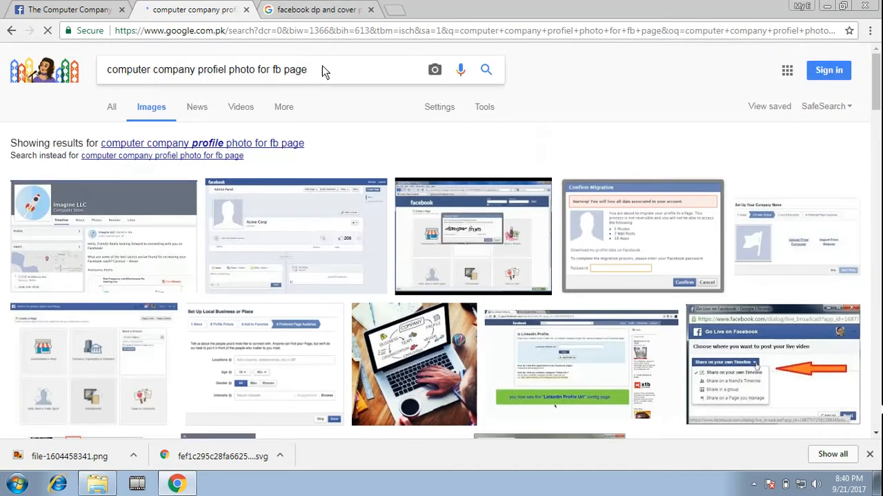
# Replace the image search with "computer dp for fb page"
pyautogui.moveTo(321, 69); pyautogui.dragTo(2, 97)
pyautogui.write('comp')
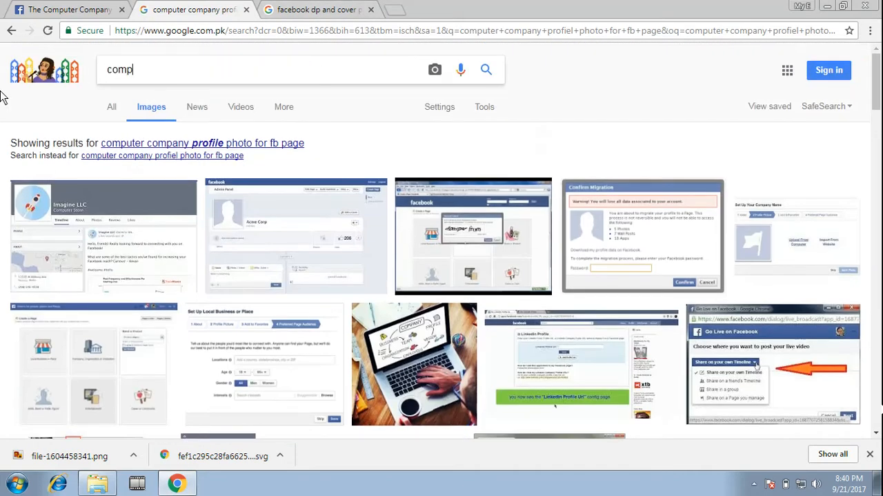
pyautogui.write('uter dp for')
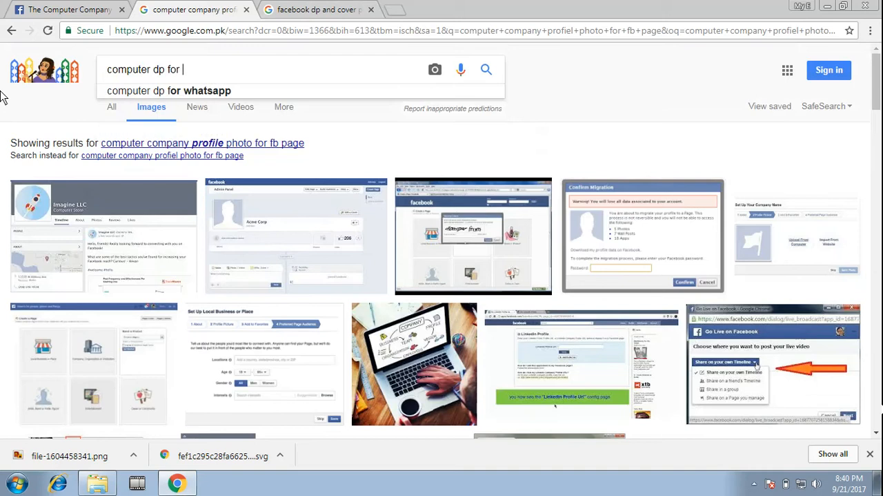
pyautogui.write(' fb pag')
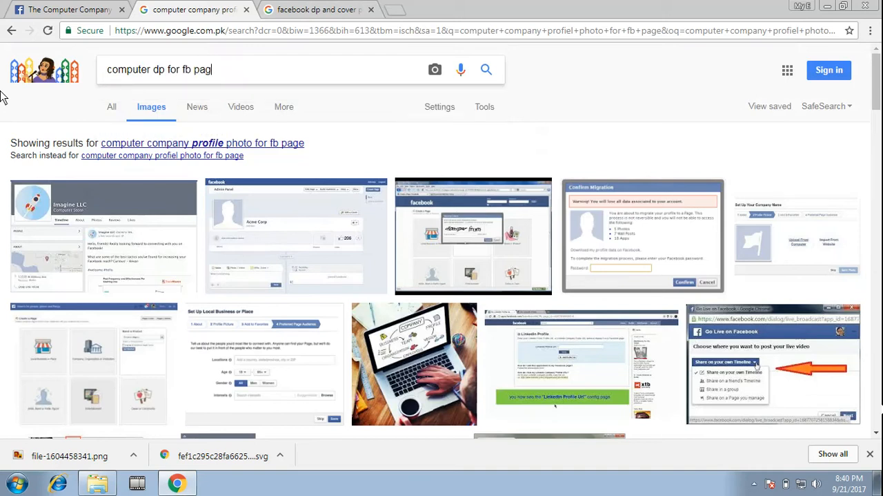
pyautogui.write('e')
pyautogui.press('Return')
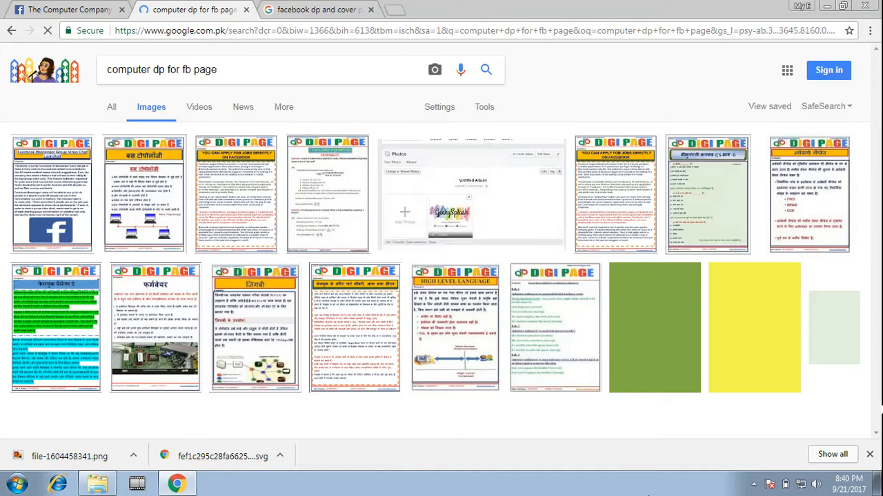
# Check the downloaded images: view file-1604458341.png, show the SVG logo in its Desktop folder, and inspect the other image files there
pyautogui.click(100, 456)
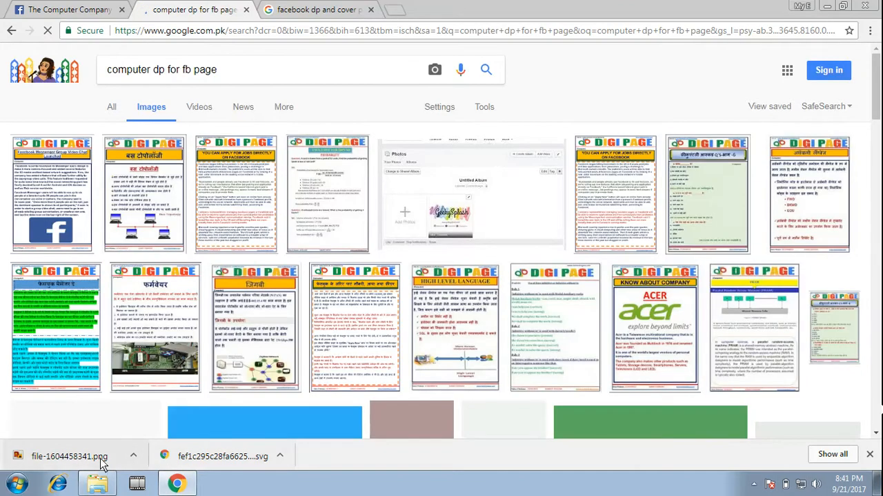
pyautogui.hotkey('alt', 'Tab')
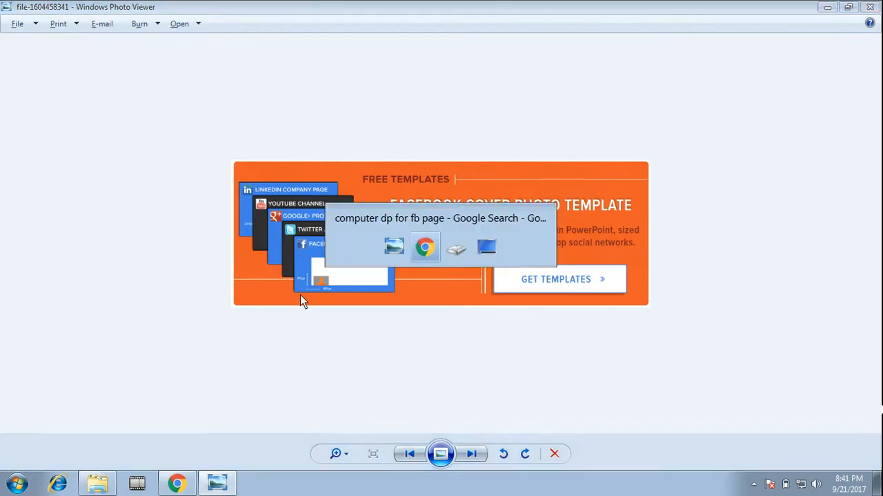
pyautogui.click(279, 456)
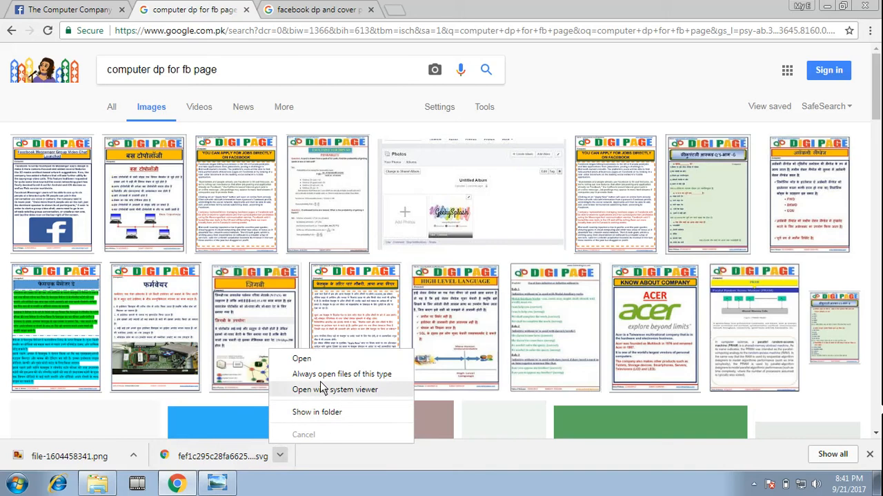
pyautogui.click(315, 411)
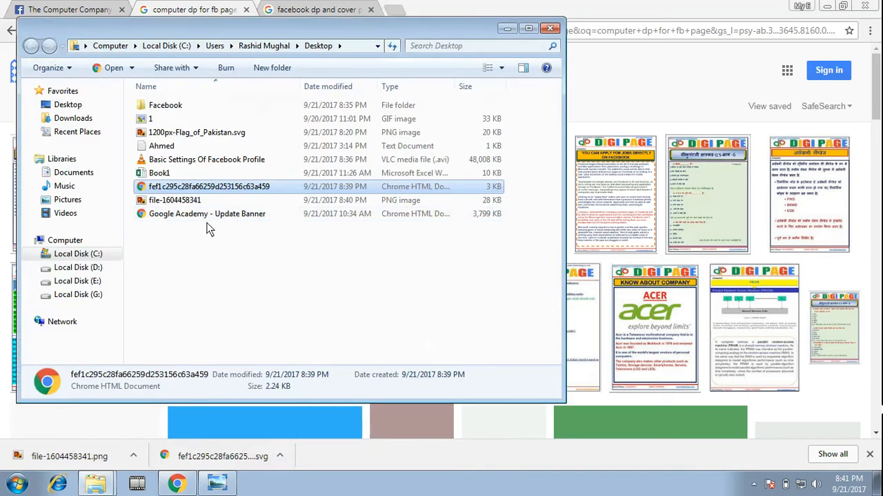
pyautogui.click(177, 201)
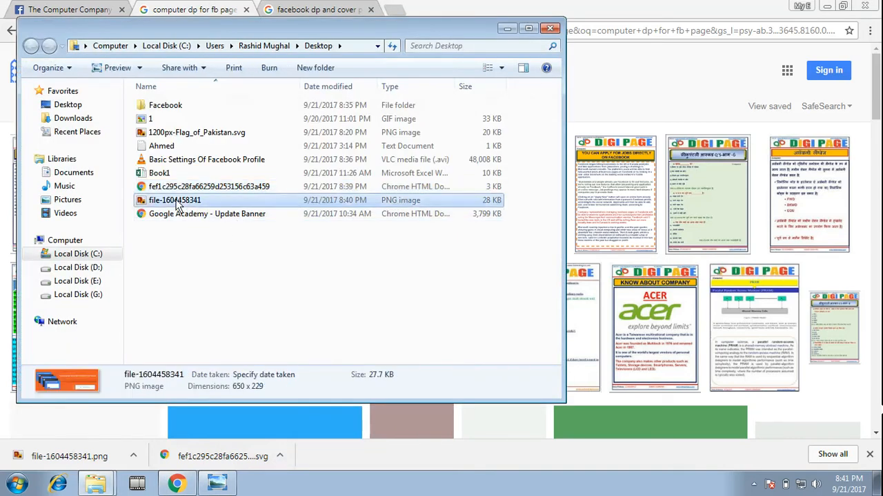
pyautogui.click(171, 135)
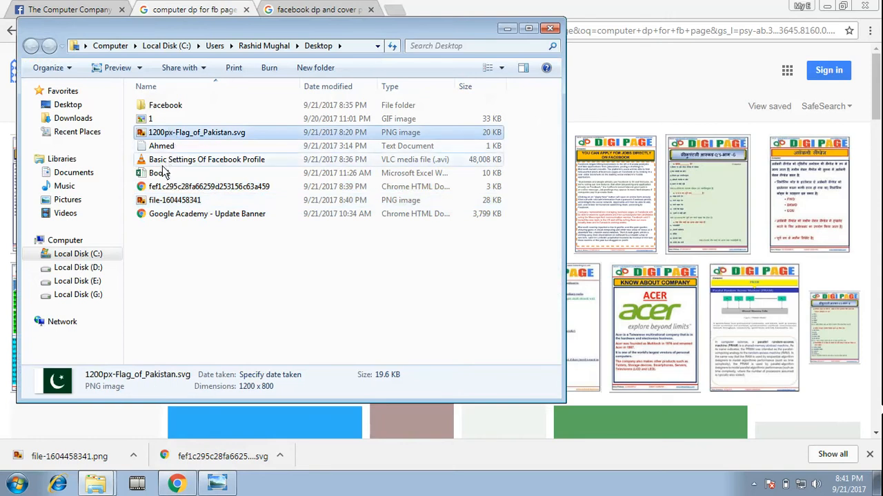
pyautogui.click(153, 120)
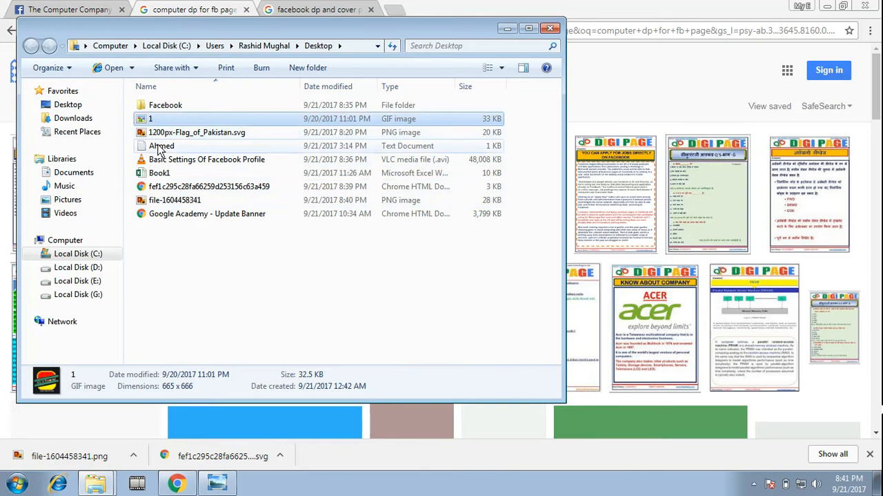
pyautogui.click(168, 200)
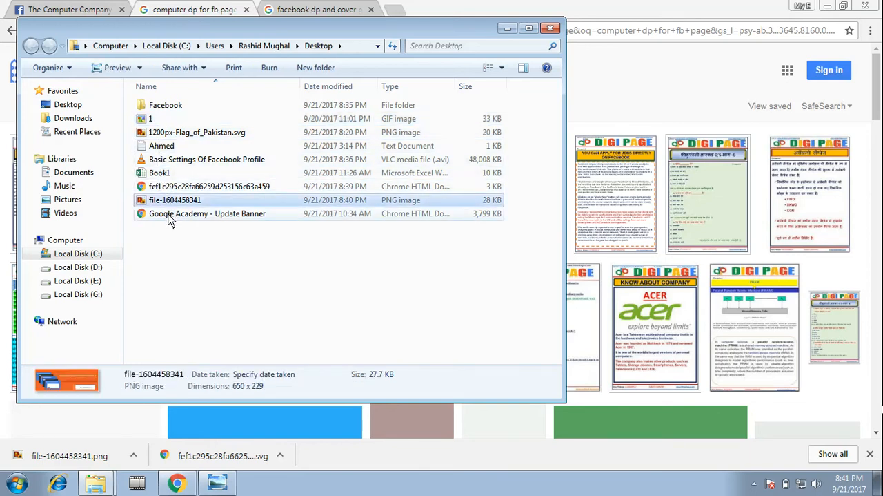
pyautogui.click(507, 28)
# Replace the image search with "computer company dp"
pyautogui.moveTo(235, 69); pyautogui.dragTo(4, 73)
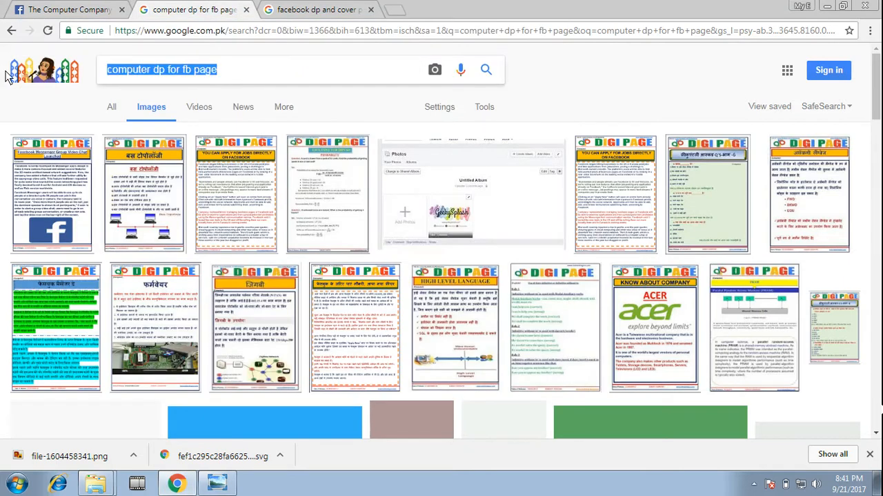
pyautogui.write('computer company dp')
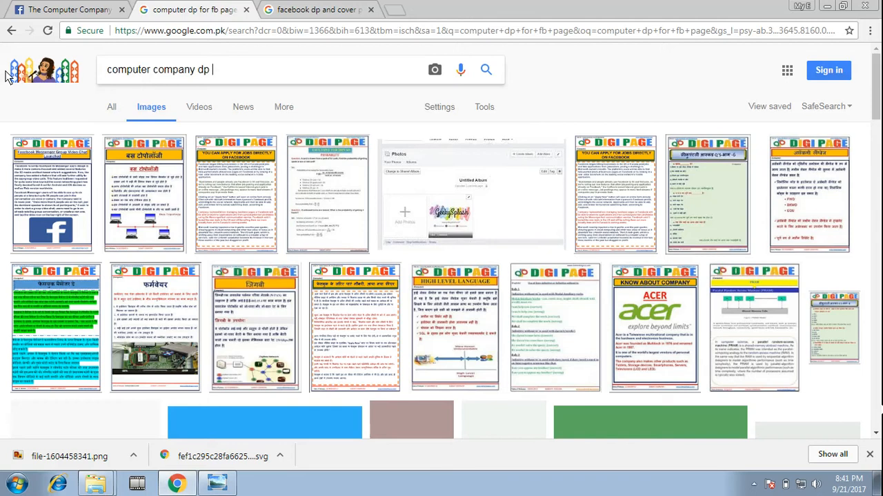
pyautogui.press('Return')
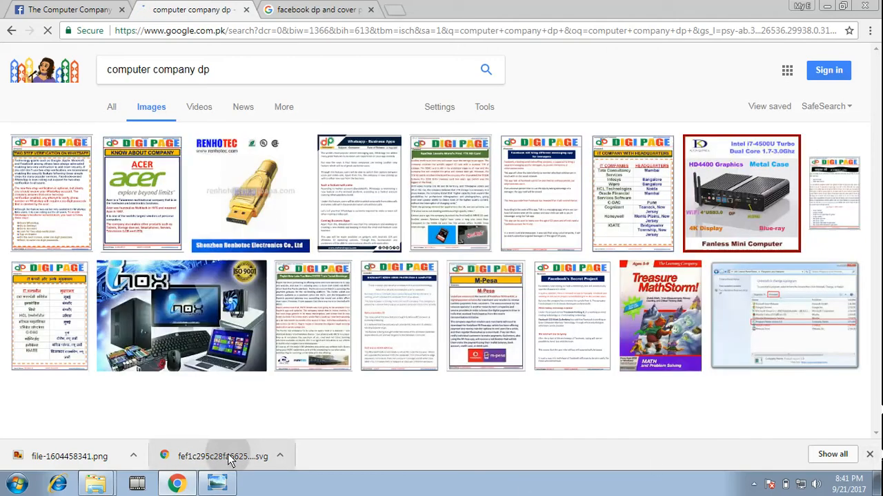
# Open the downloaded SVG mouse logo in the browser and look for a way to save or capture it as an image
pyautogui.click(222, 457)
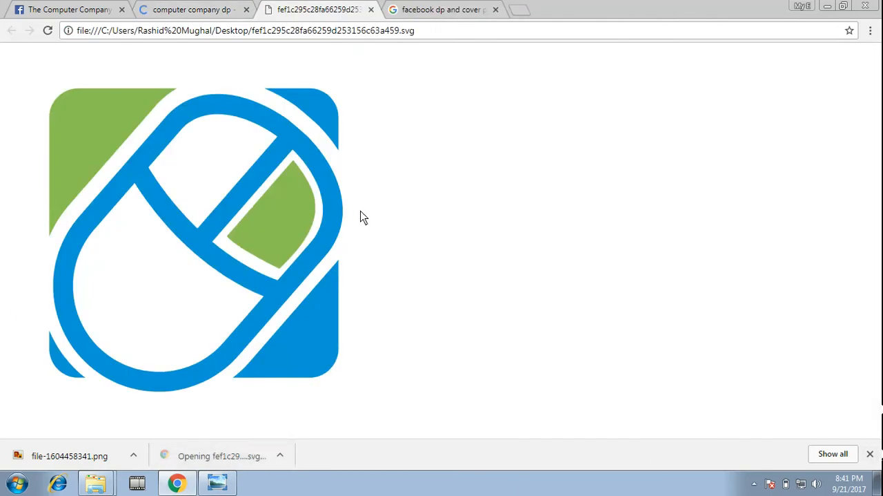
pyautogui.rightClick(154, 150)
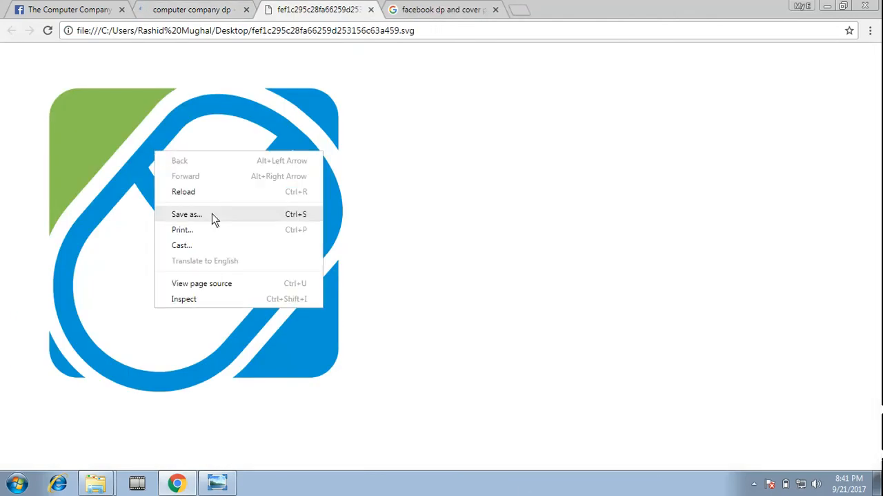
pyautogui.rightClick(132, 182)
pyautogui.click(663, 345)
pyautogui.click(755, 483)
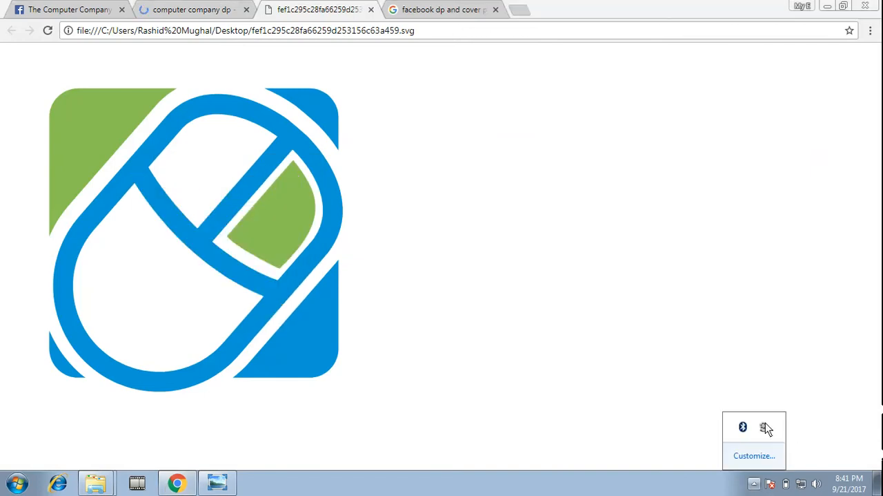
# Capture the whole mouse logo with Capture Screenshot lite and save it to the Desktop as a JPEG named Screenshot
pyautogui.press('super')
pyautogui.write('sc')
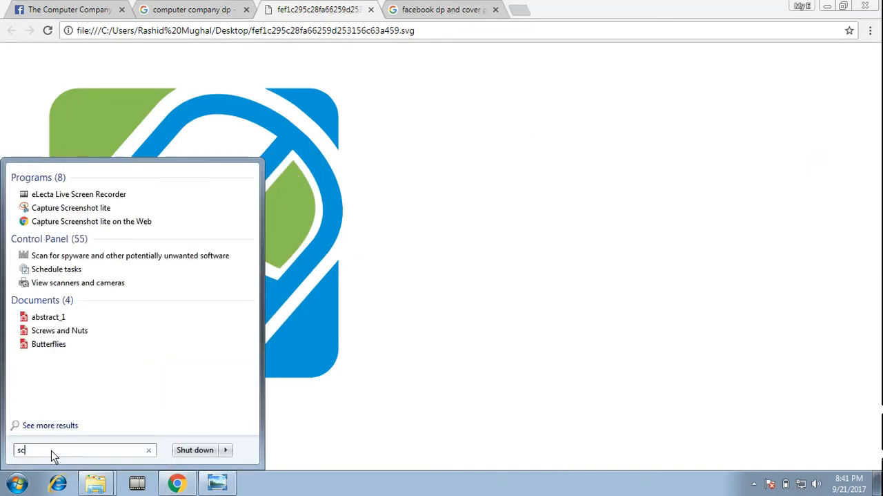
pyautogui.click(60, 216)
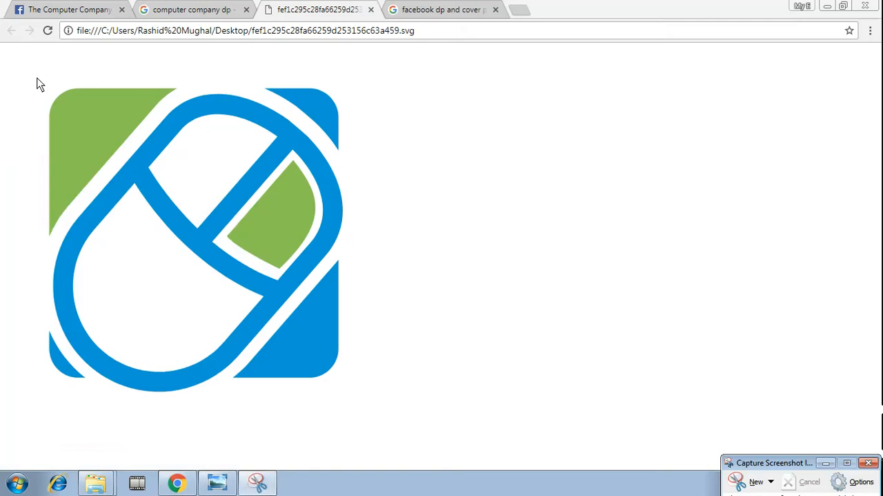
pyautogui.click(747, 483)
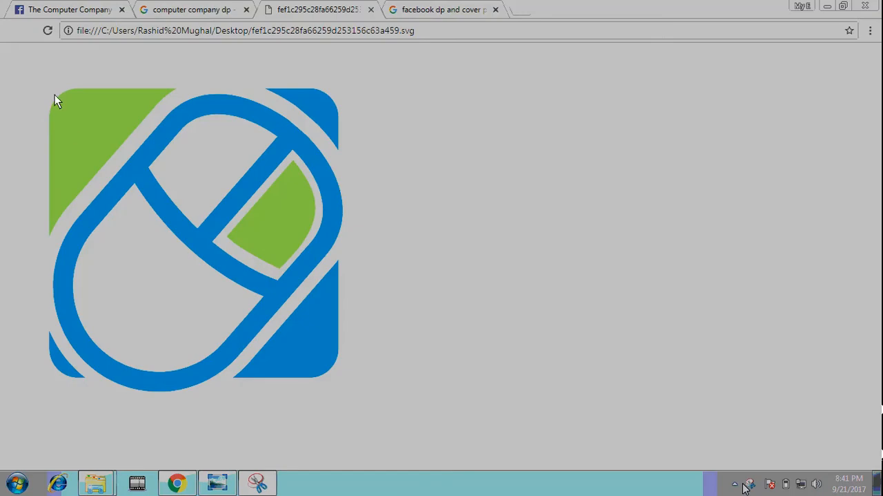
pyautogui.moveTo(32, 74); pyautogui.dragTo(367, 398)
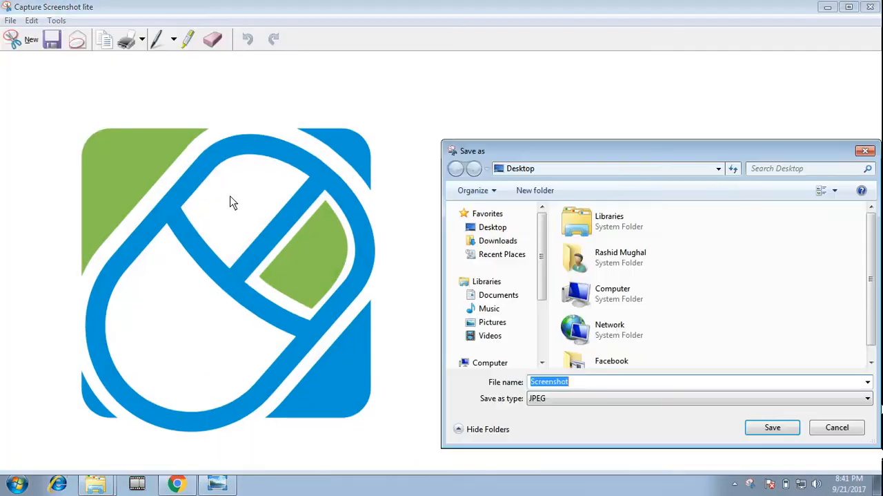
pyautogui.click(784, 424)
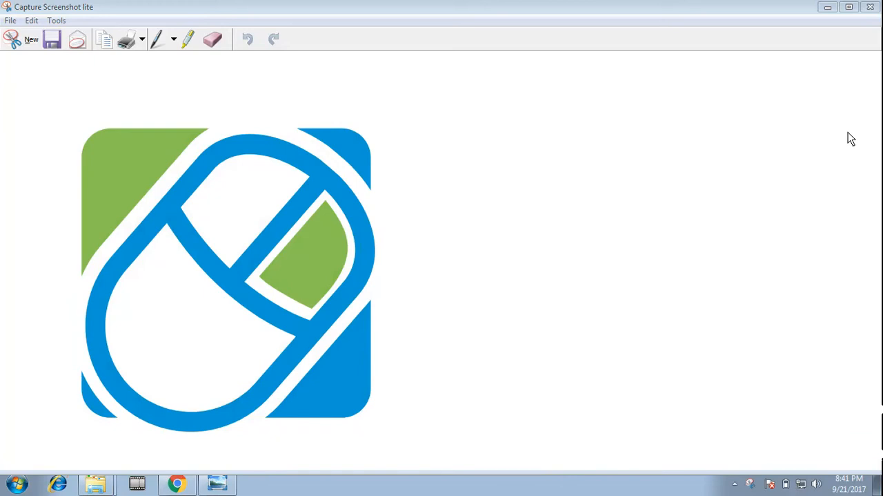
pyautogui.click(870, 6)
pyautogui.click(69, 10)
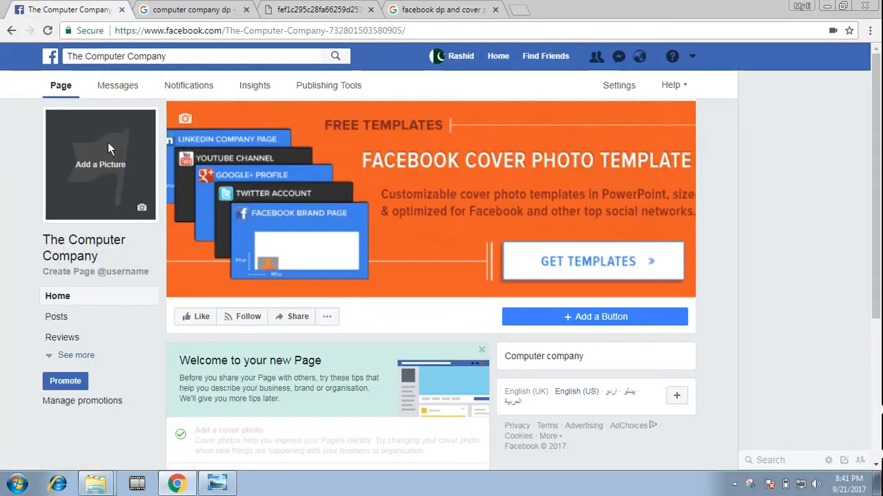
pyautogui.click(109, 163)
pyautogui.click(81, 250)
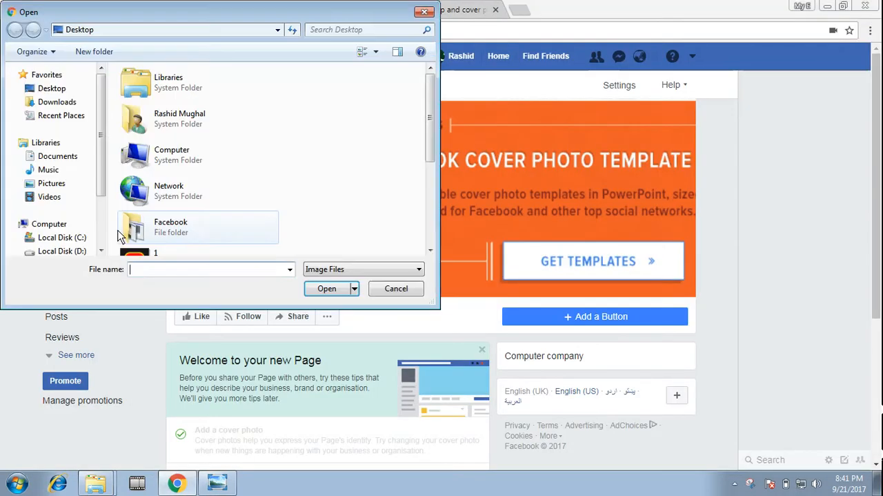
pyautogui.scroll(-5, 151, 160)
pyautogui.doubleClick(148, 235)
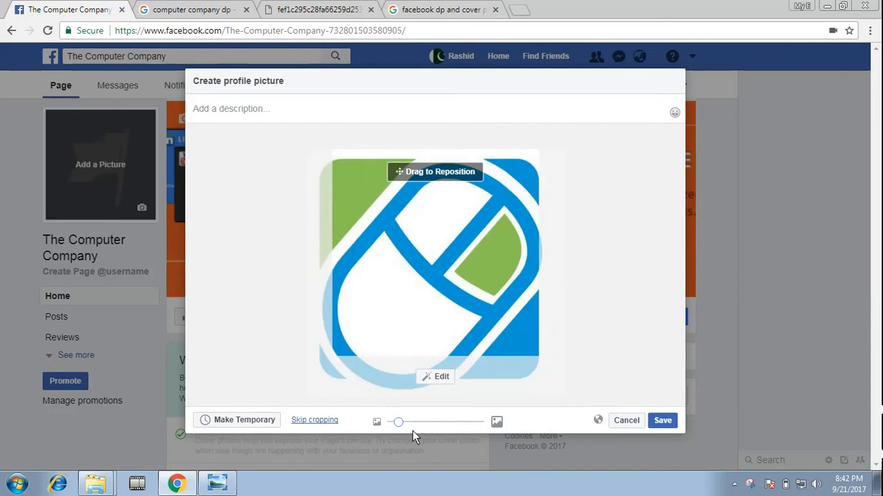
pyautogui.moveTo(399, 422); pyautogui.dragTo(347, 413)
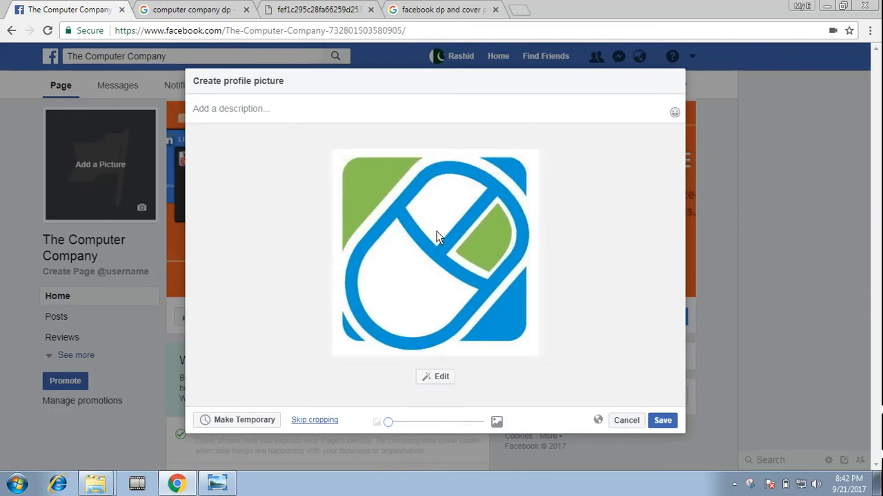
pyautogui.moveTo(437, 230); pyautogui.dragTo(459, 276)
pyautogui.click(663, 418)
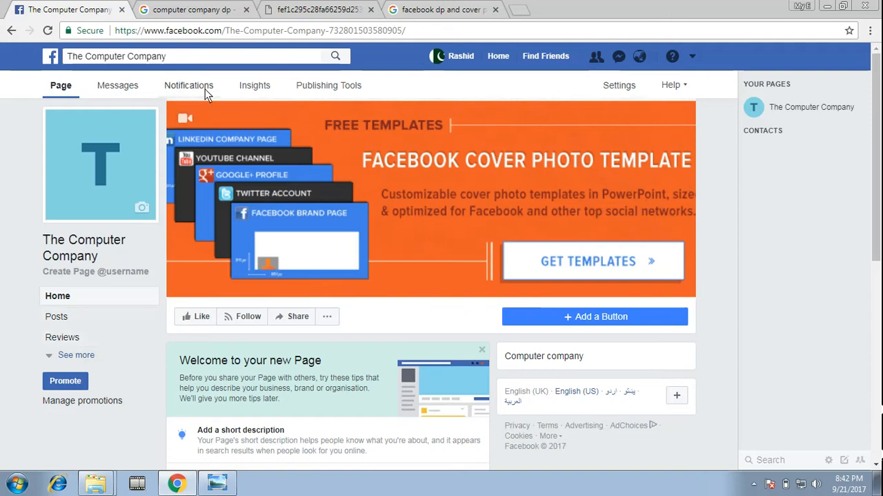
# Open the Page's settings and examine the published and unpublished options under Page visibility without saving a change
pyautogui.click(616, 87)
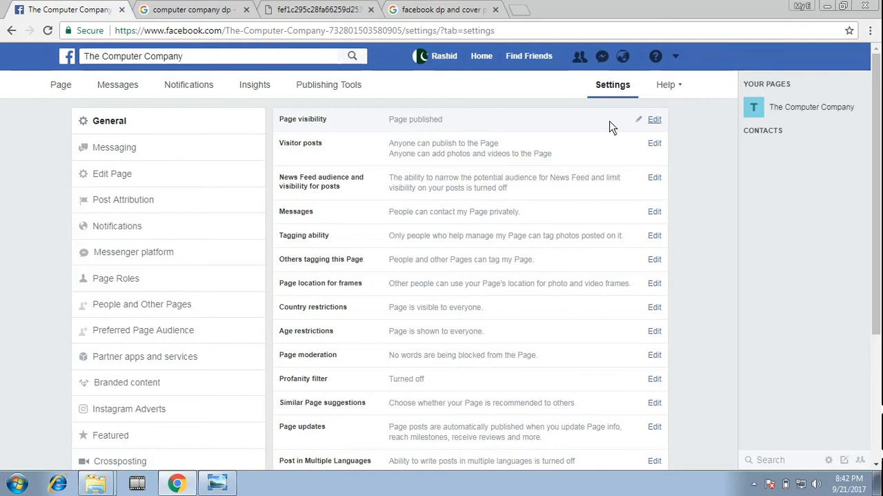
pyautogui.click(654, 121)
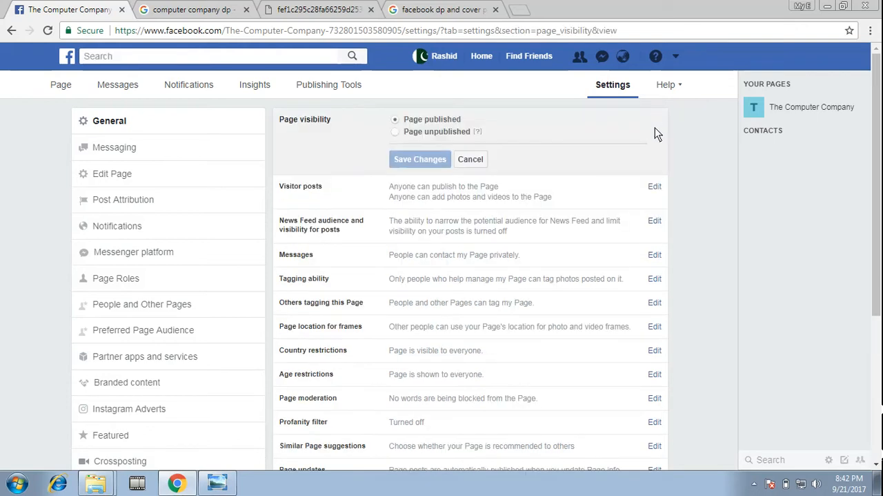
pyautogui.click(396, 134)
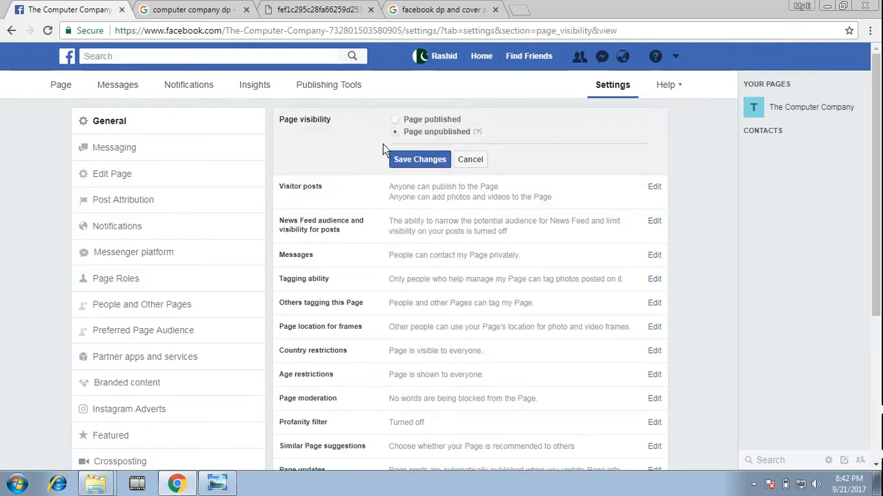
pyautogui.click(393, 120)
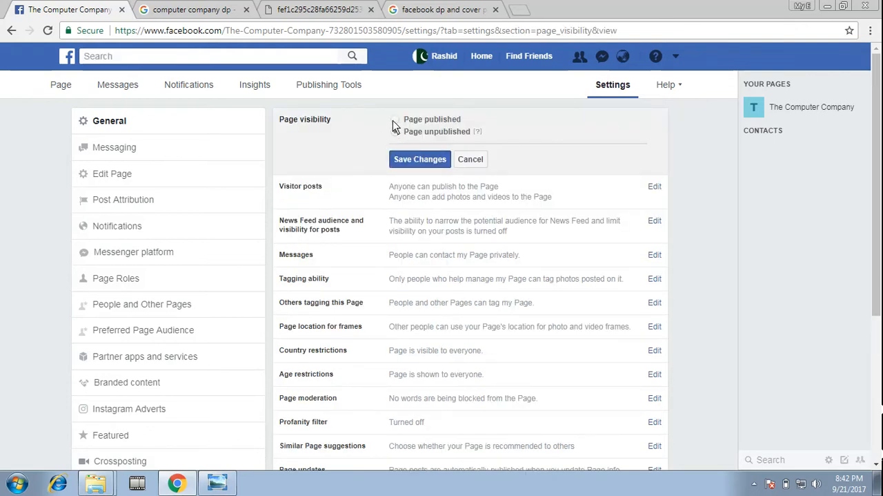
pyautogui.click(471, 160)
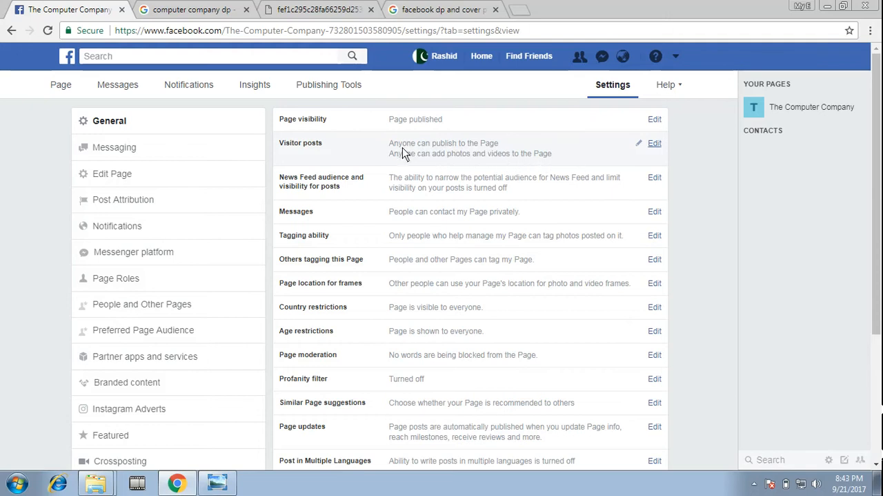
# Set Visitor posts to "Disable posts by other people on the Page" and save the change
pyautogui.click(654, 145)
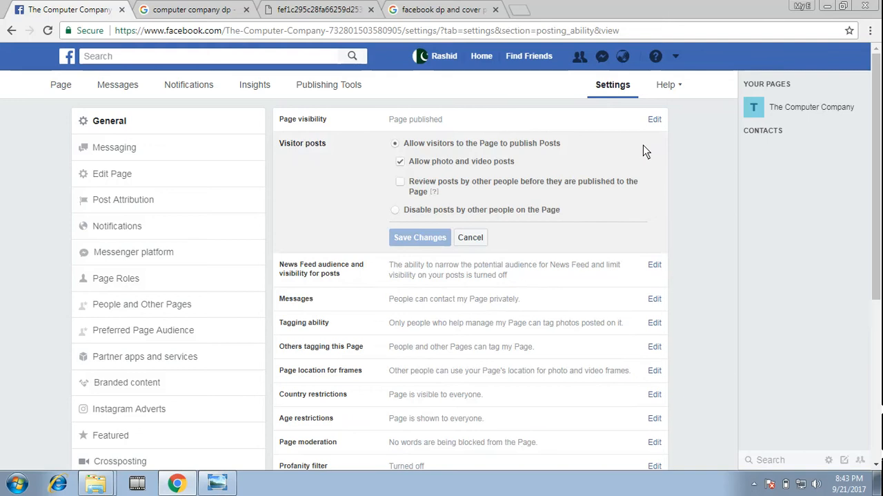
pyautogui.click(401, 161)
pyautogui.click(395, 209)
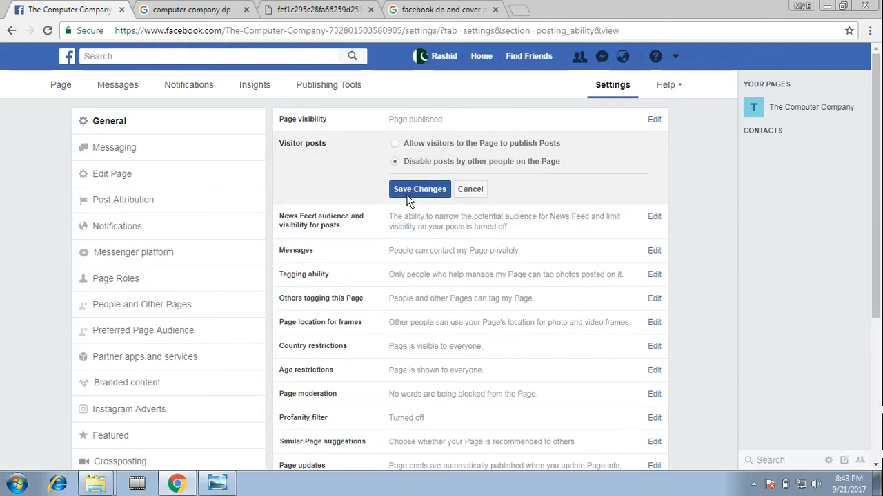
pyautogui.click(415, 188)
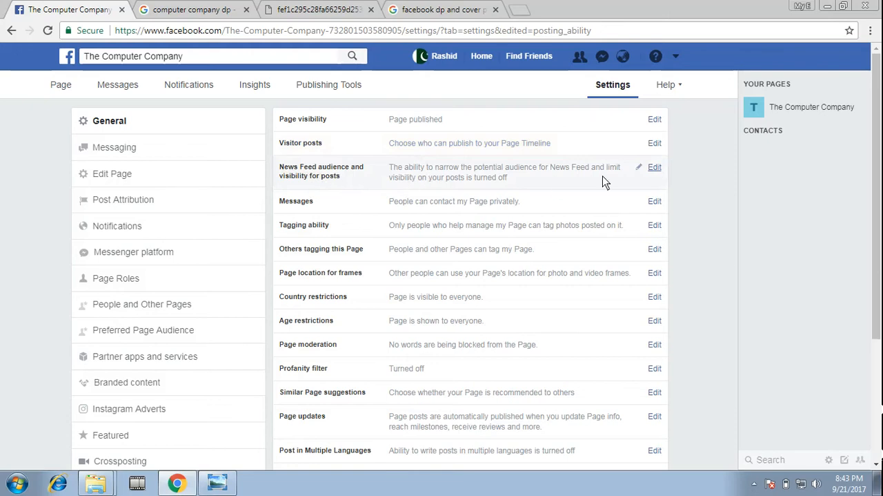
# Allow News Feed audience selection and post visibility options for the Page, save, and check the Messages setting without changing it
pyautogui.click(653, 168)
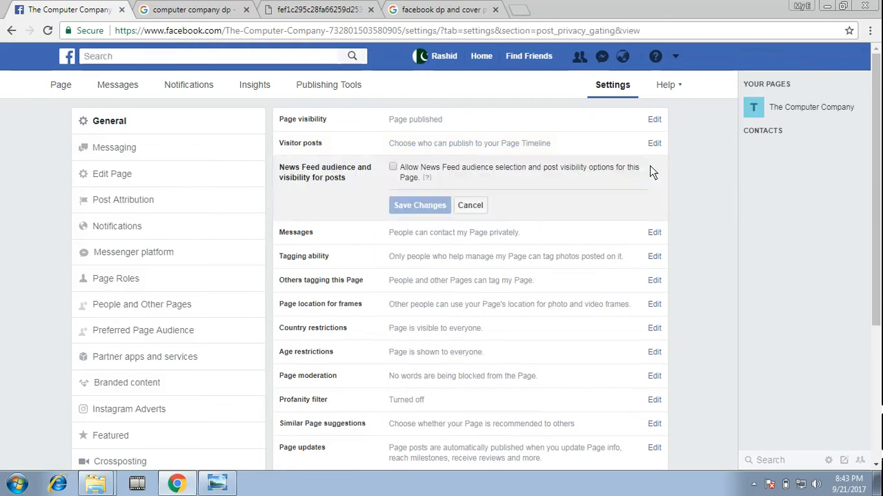
pyautogui.click(395, 168)
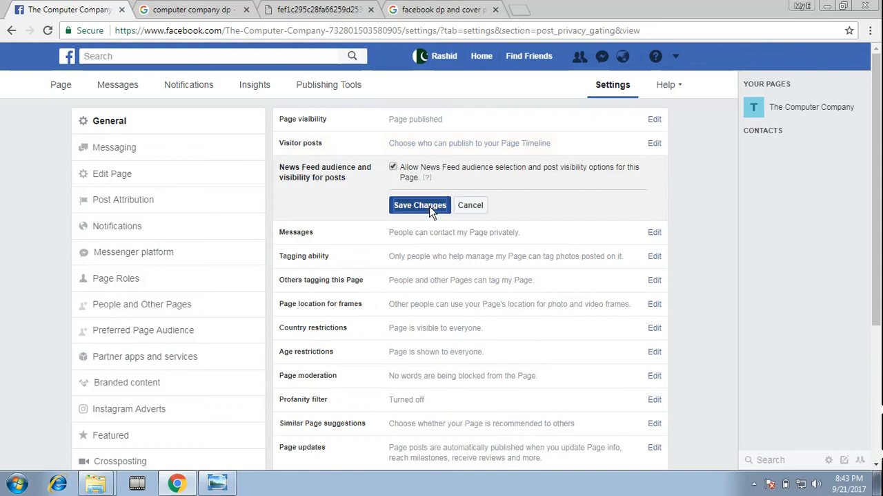
pyautogui.click(411, 205)
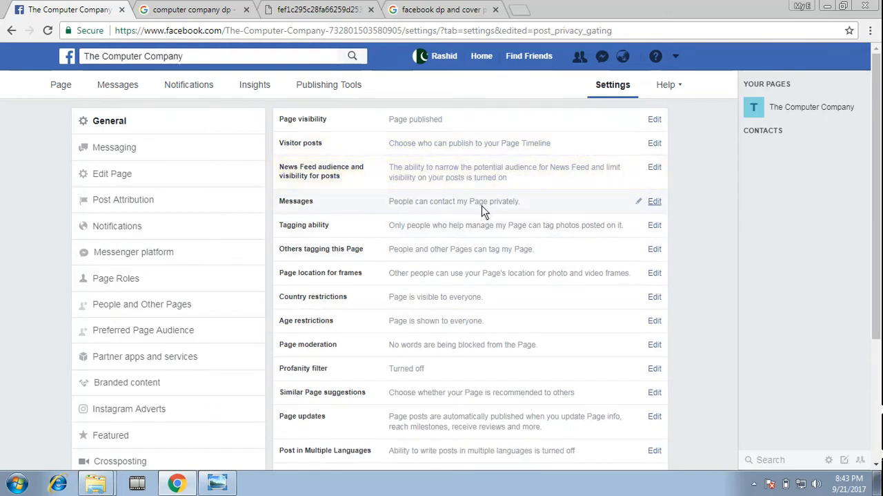
pyautogui.click(650, 201)
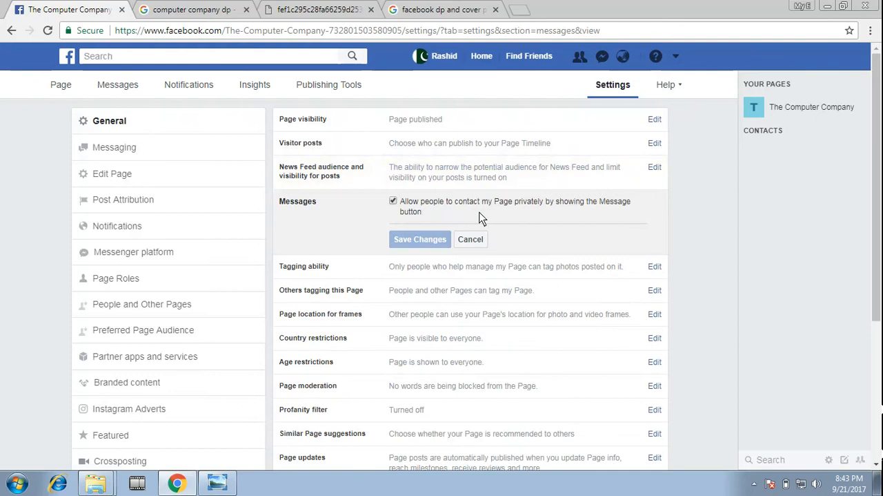
pyautogui.click(472, 239)
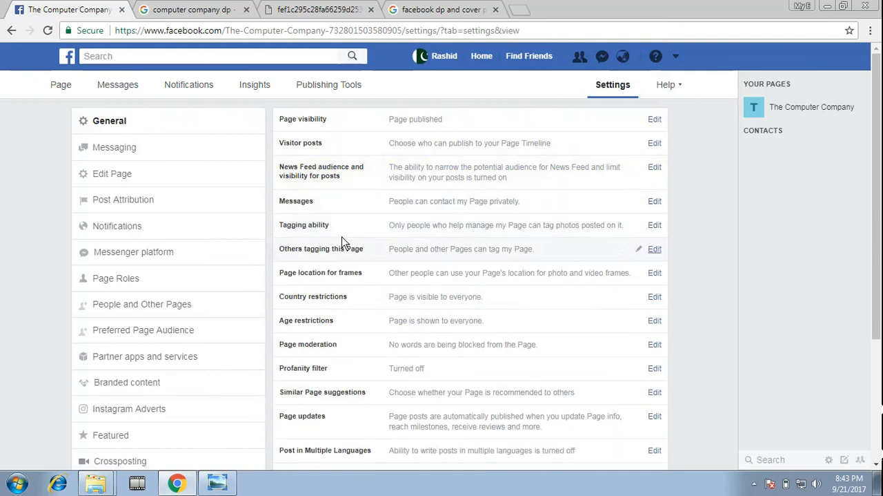
# Check the Tagging ability setting without changing it and look over the settings below it
pyautogui.click(654, 225)
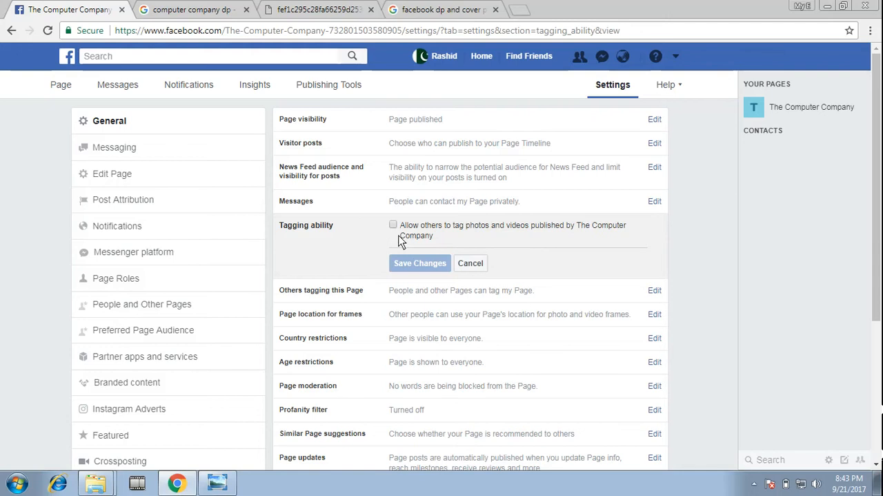
pyautogui.click(472, 263)
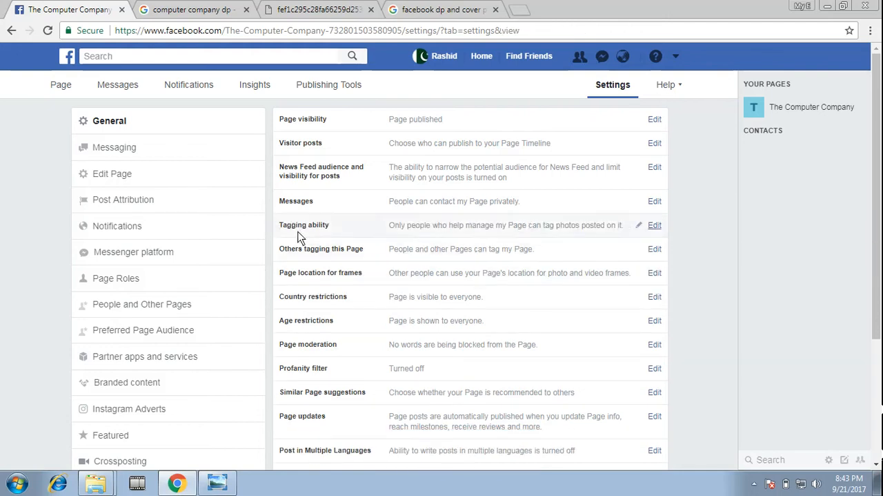
pyautogui.scroll(-1, 415, 238)
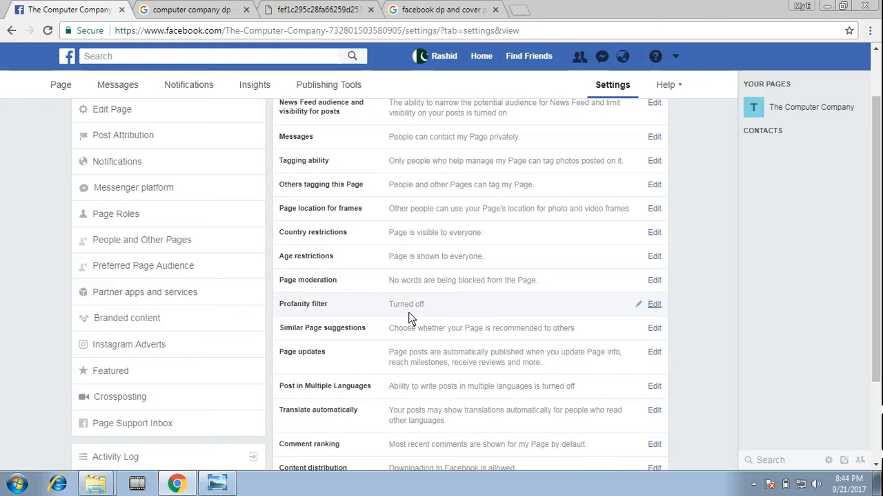
# Set the Page's Profanity filter to Strong and save the change
pyautogui.click(653, 305)
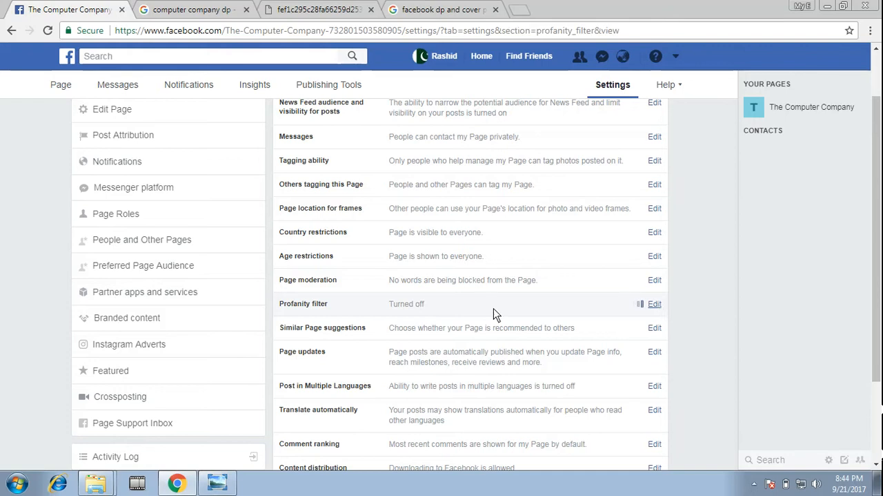
pyautogui.click(428, 307)
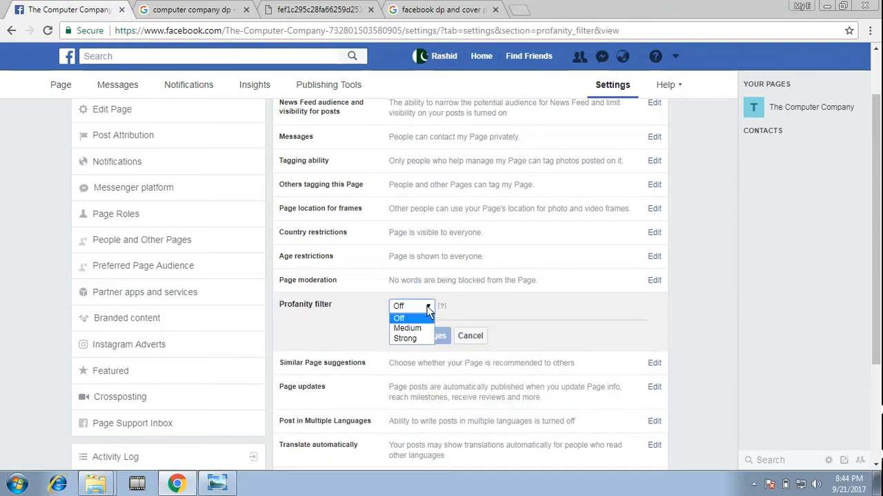
pyautogui.click(406, 337)
pyautogui.click(407, 336)
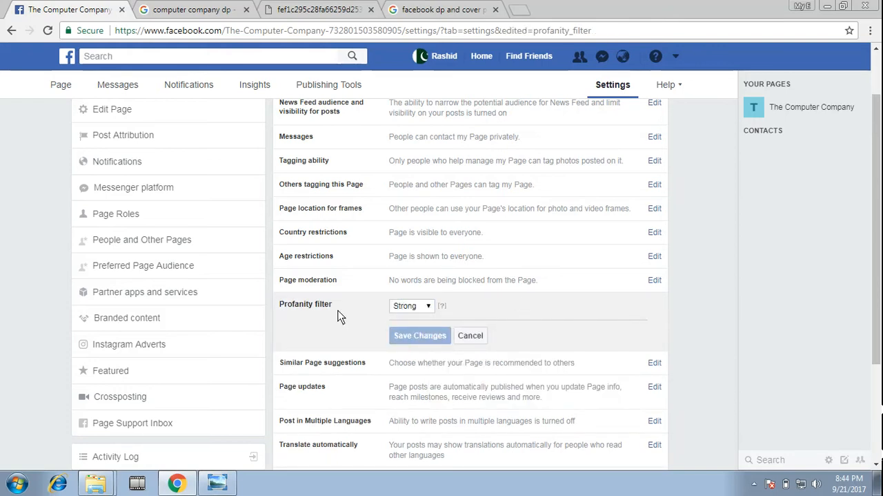
# Check the Similar Page suggestions setting and leave it without saving a change
pyautogui.scroll(-1, 349, 359)
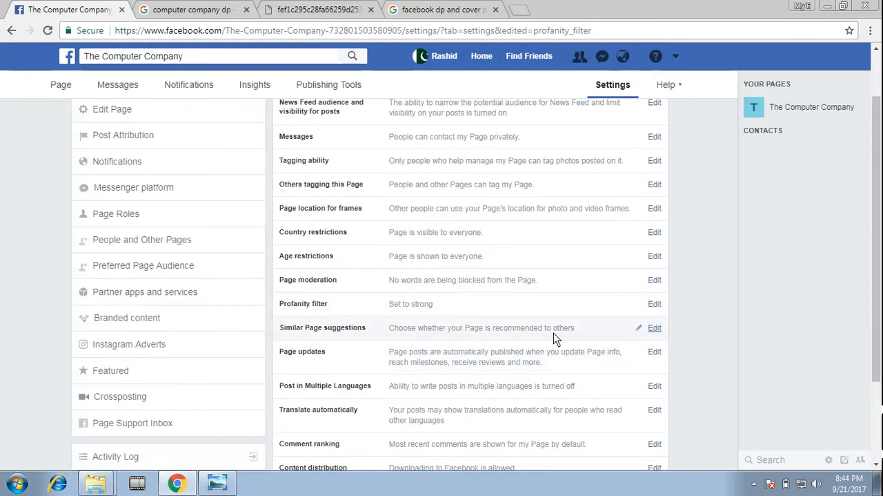
pyautogui.click(655, 329)
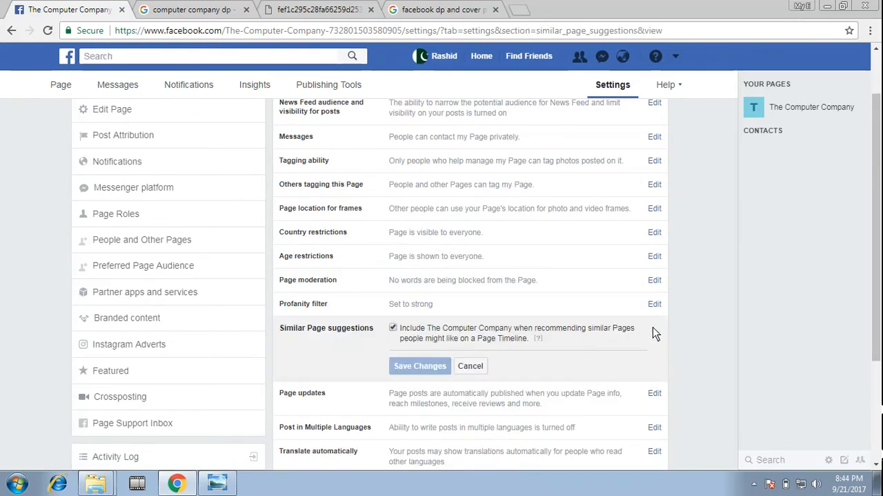
pyautogui.click(472, 366)
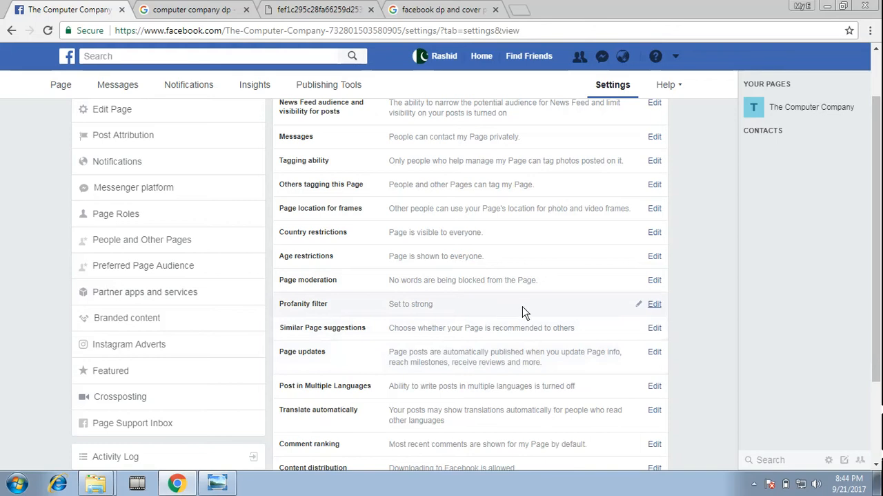
# Turn off automatically publishing posts when information is updated on the Page, and save the Page updates setting
pyautogui.scroll(-1, 525, 314)
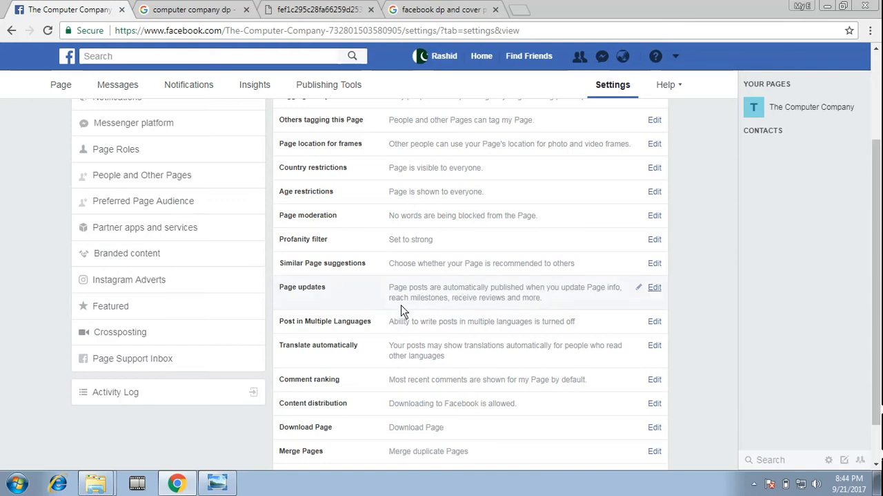
pyautogui.click(654, 287)
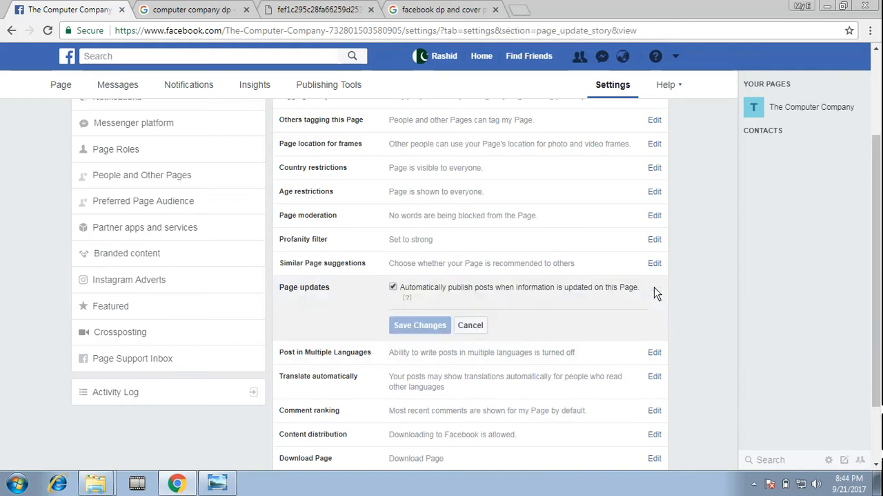
pyautogui.click(392, 287)
pyautogui.click(419, 326)
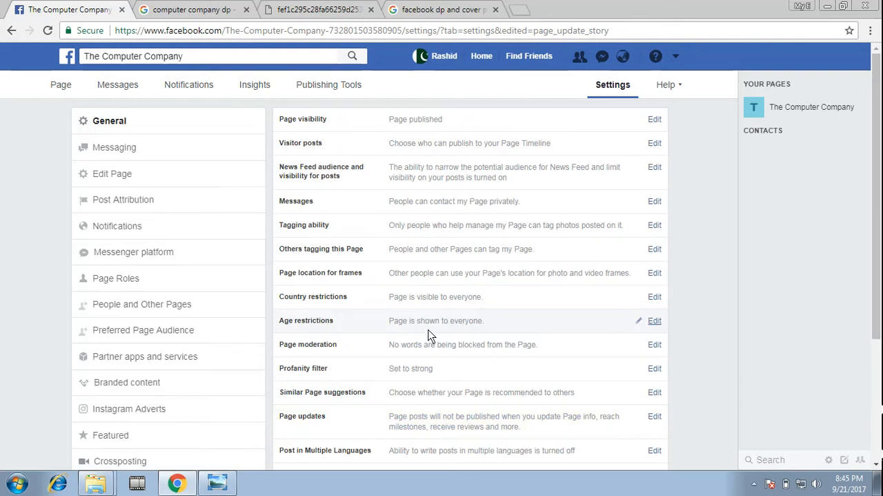
# Examine the remaining general settings, including the Remove Page details and the Recommended actions option, without changing anything
pyautogui.scroll(-2, 430, 335)
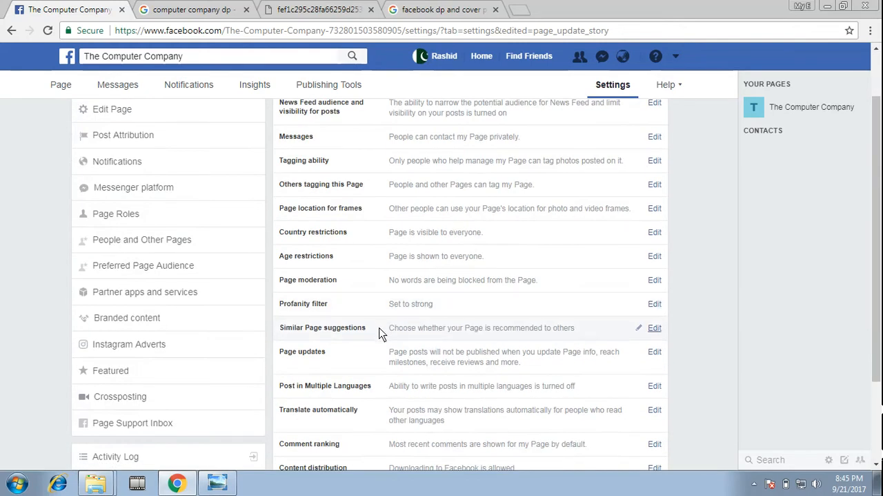
pyautogui.scroll(-2, 434, 350)
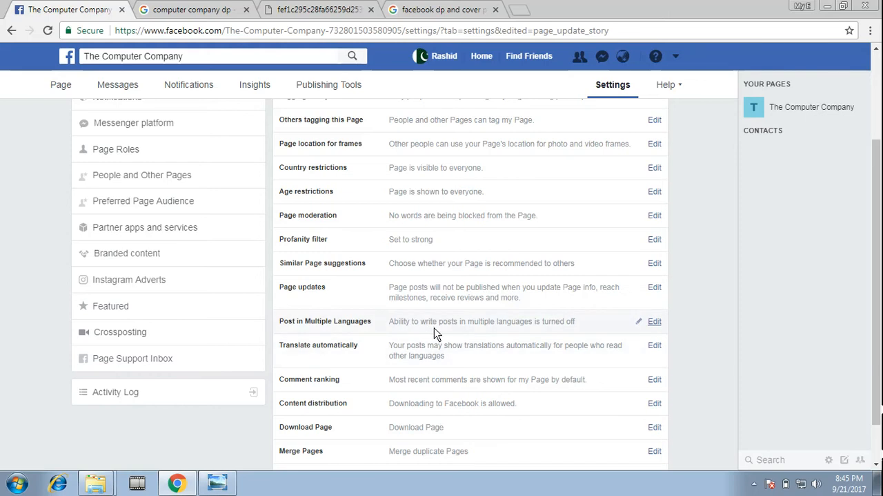
pyautogui.scroll(-1, 434, 327)
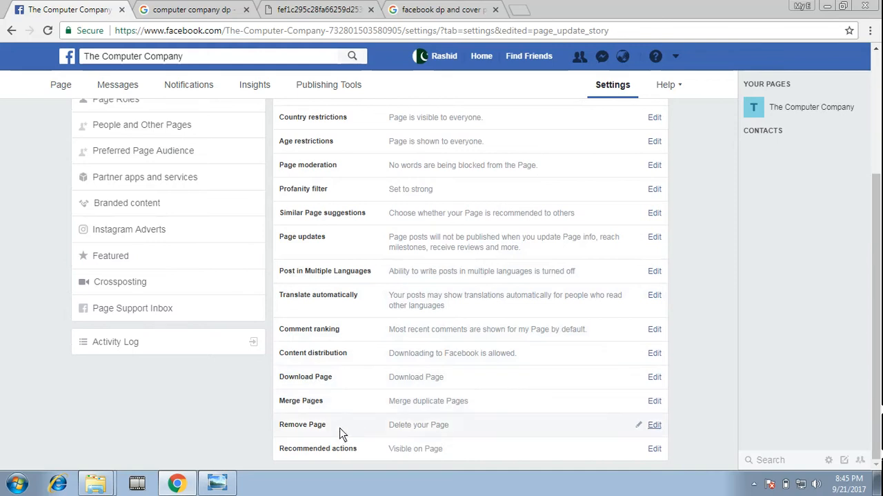
pyautogui.click(409, 429)
pyautogui.scroll(-1, 568, 413)
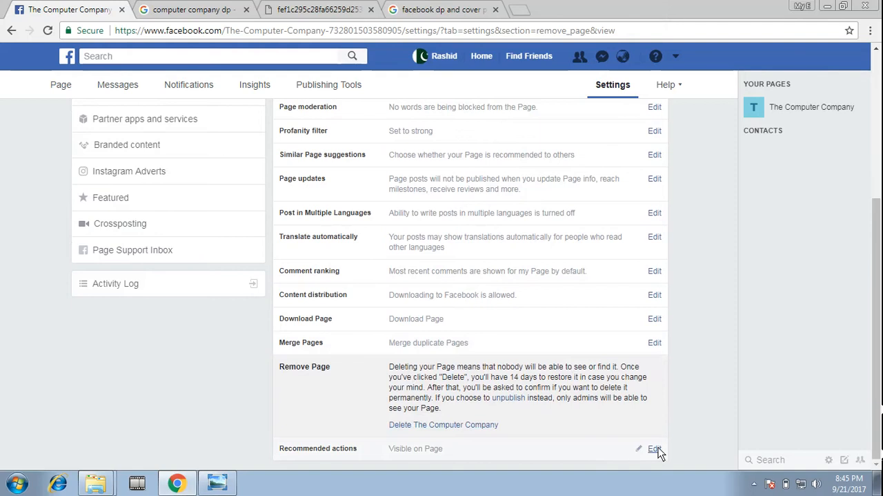
pyautogui.click(657, 449)
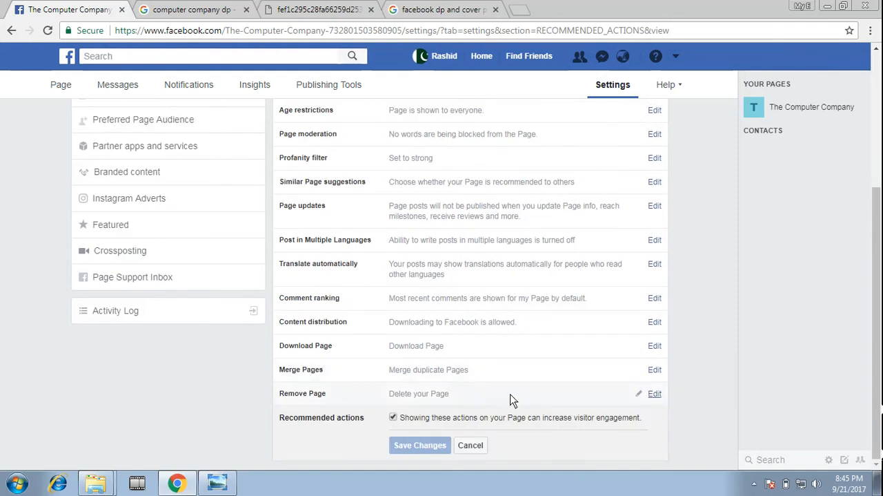
pyautogui.click(465, 445)
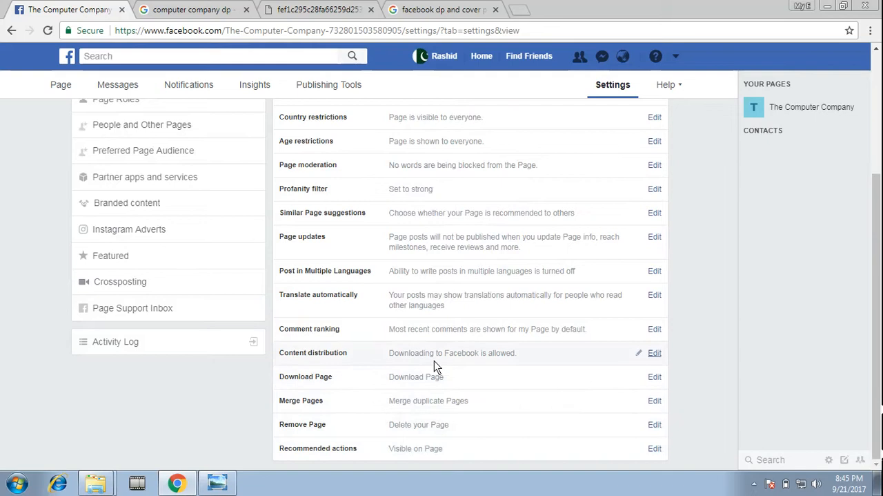
# In the Edit Page settings, turn off the Groups tab and save the change
pyautogui.scroll(3, 173, 183)
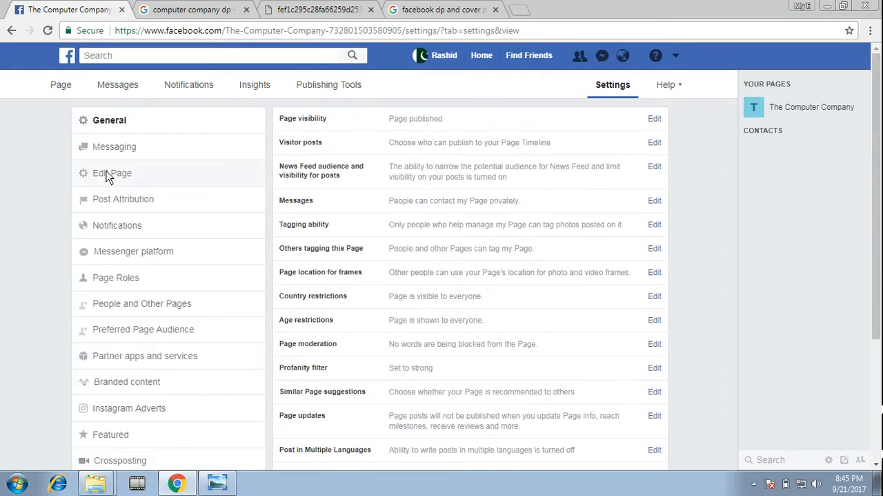
pyautogui.click(107, 174)
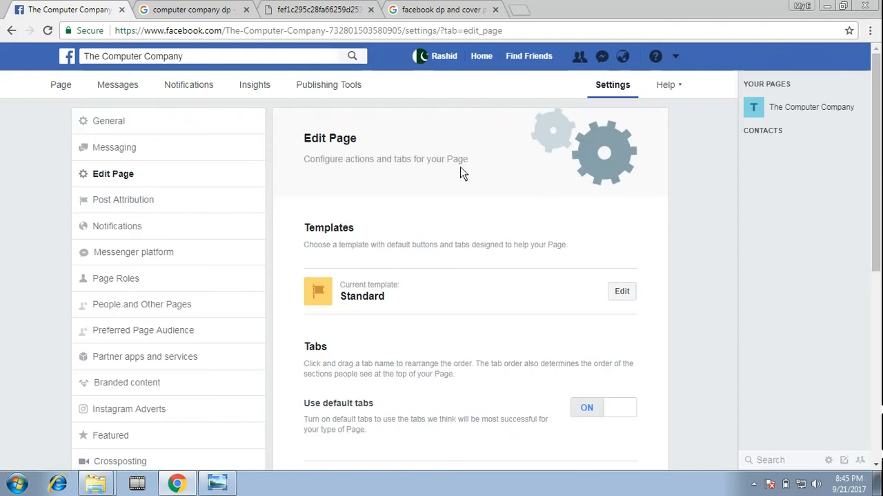
pyautogui.scroll(-5, 450, 255)
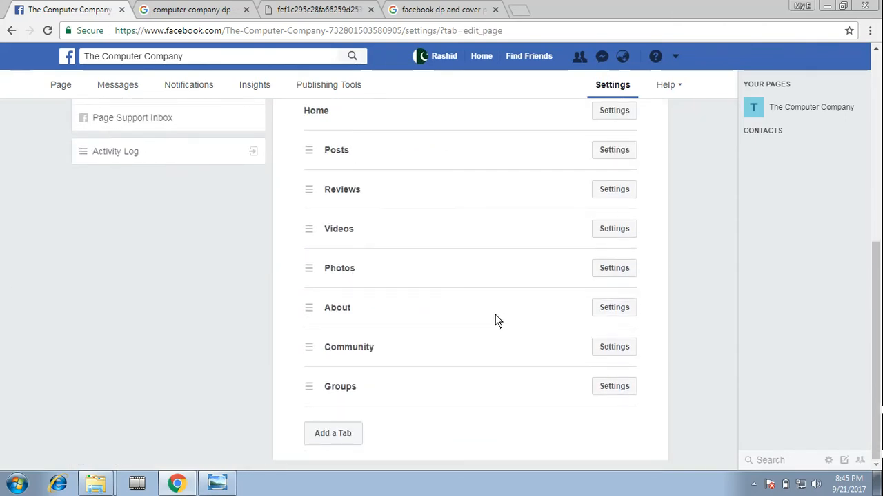
pyautogui.scroll(1, 522, 298)
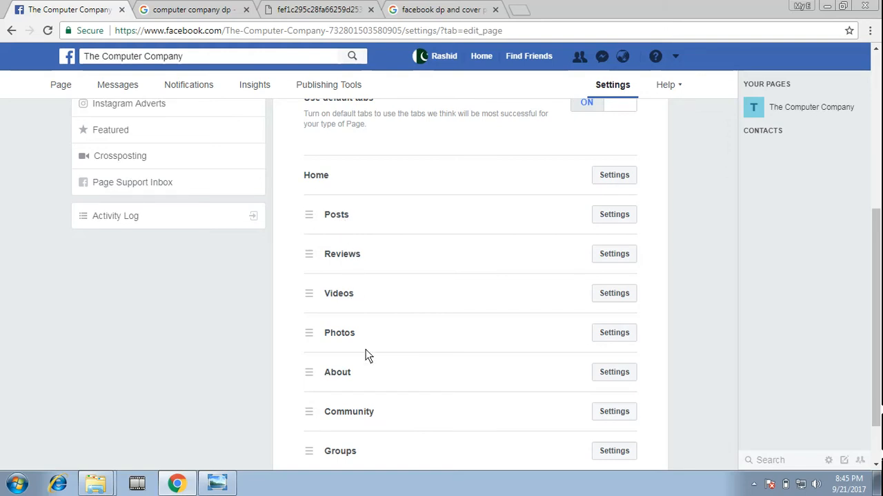
pyautogui.scroll(-1, 311, 408)
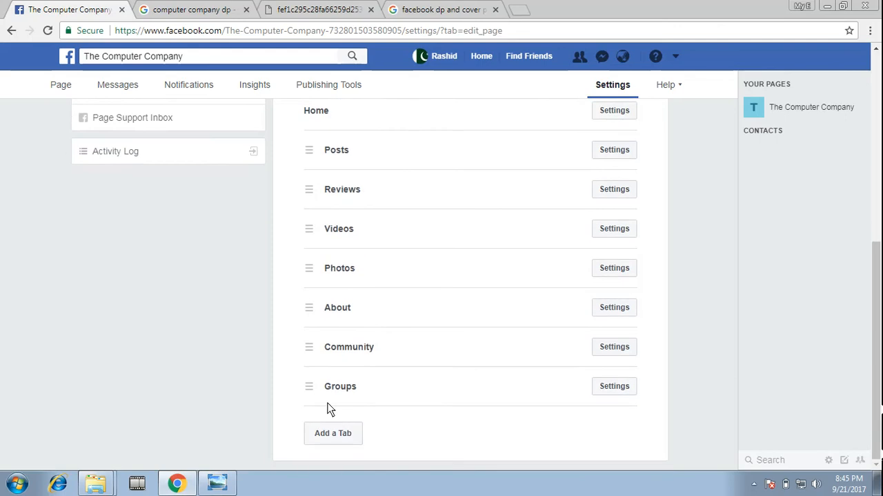
pyautogui.click(623, 385)
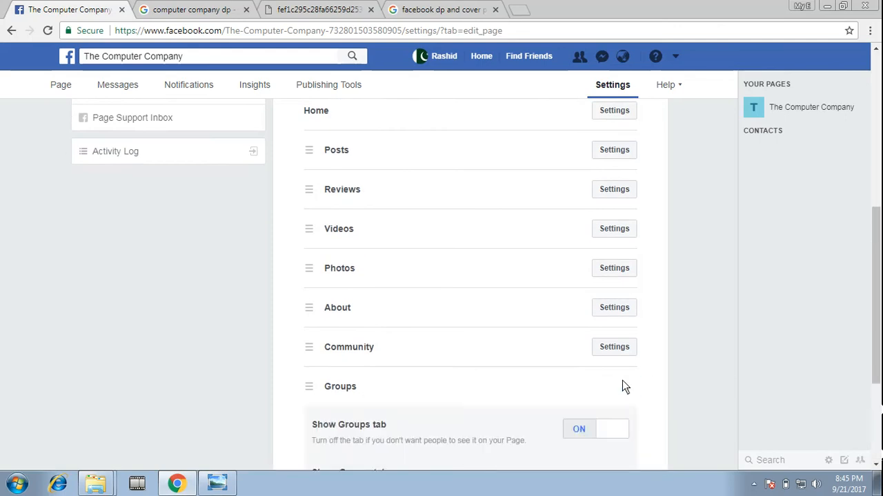
pyautogui.click(618, 428)
pyautogui.scroll(-2, 505, 413)
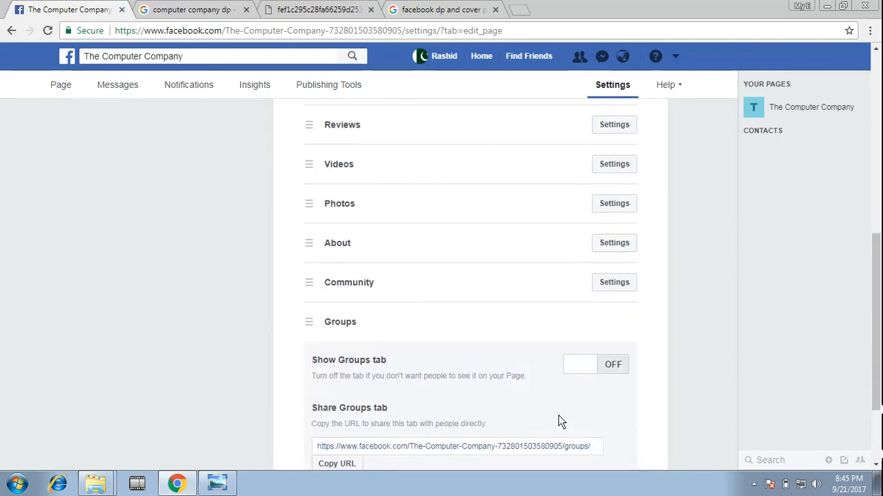
pyautogui.click(612, 441)
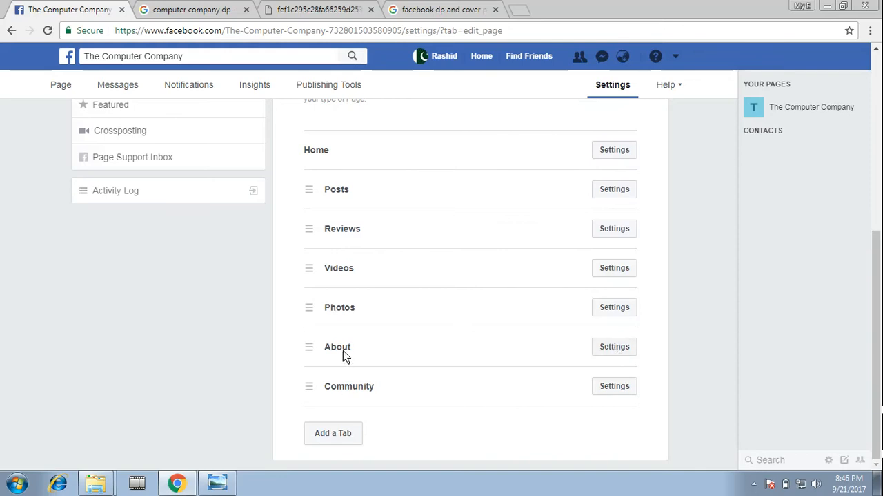
# Move the About tab directly below Home in the tab order and check its sharing settings without changing them
pyautogui.moveTo(343, 350); pyautogui.dragTo(333, 189)
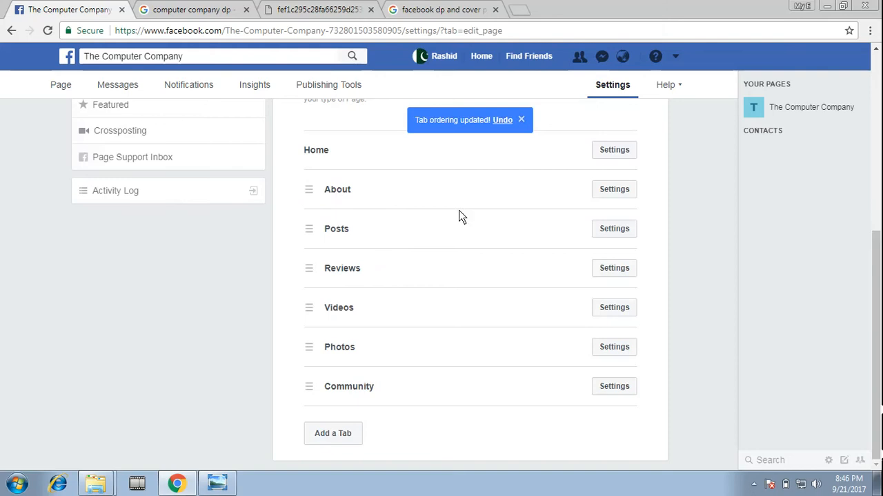
pyautogui.click(606, 189)
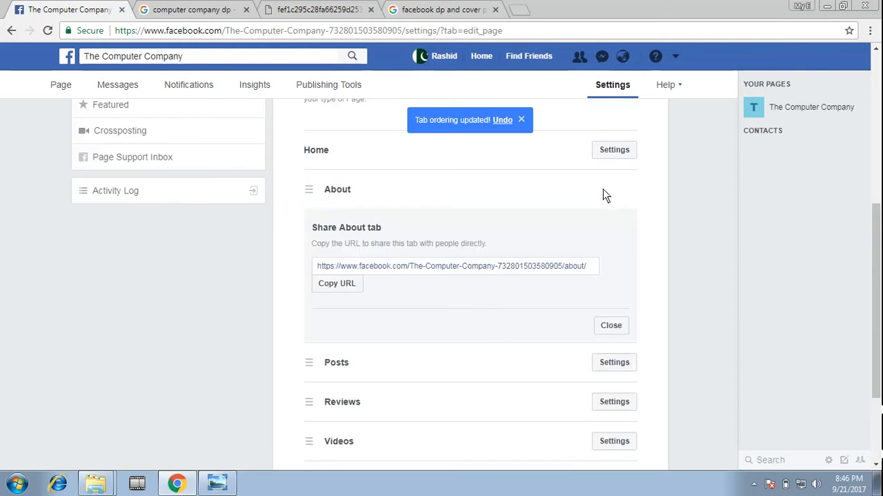
pyautogui.click(615, 328)
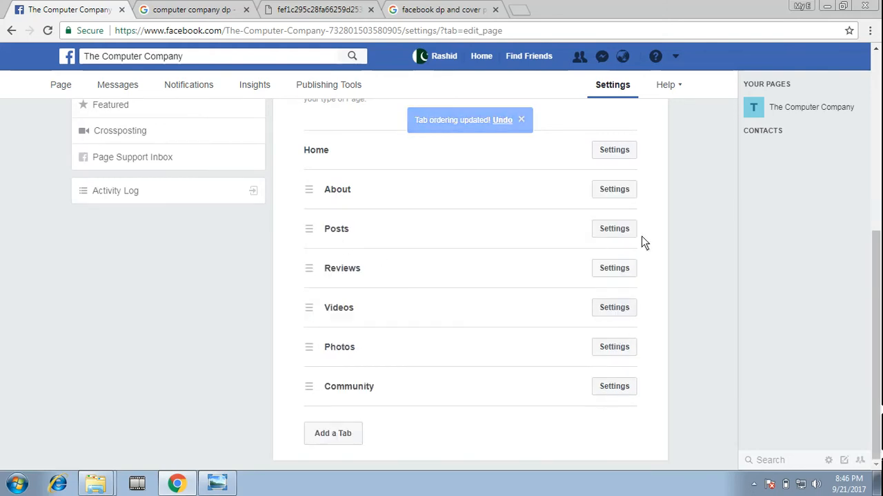
# Turn off Show reviews for the Reviews tab and save the change
pyautogui.click(615, 269)
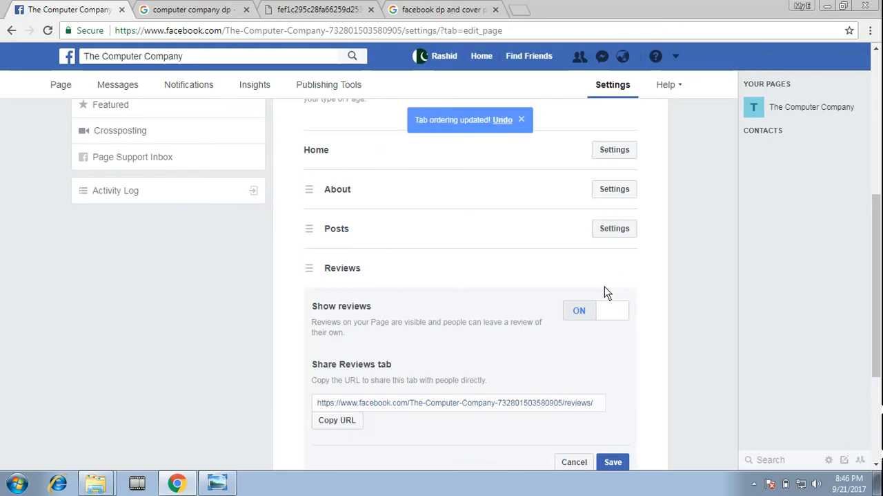
pyautogui.click(606, 307)
pyautogui.scroll(-1, 586, 387)
pyautogui.click(612, 397)
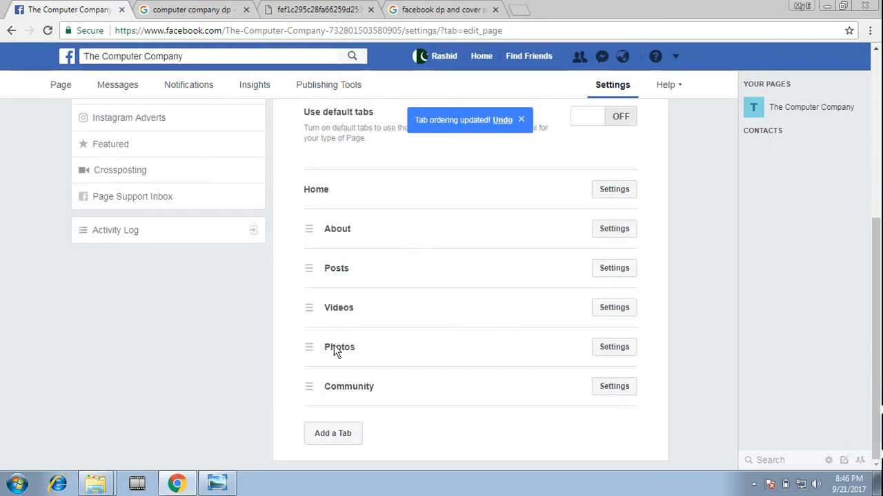
pyautogui.click(610, 353)
pyautogui.click(610, 378)
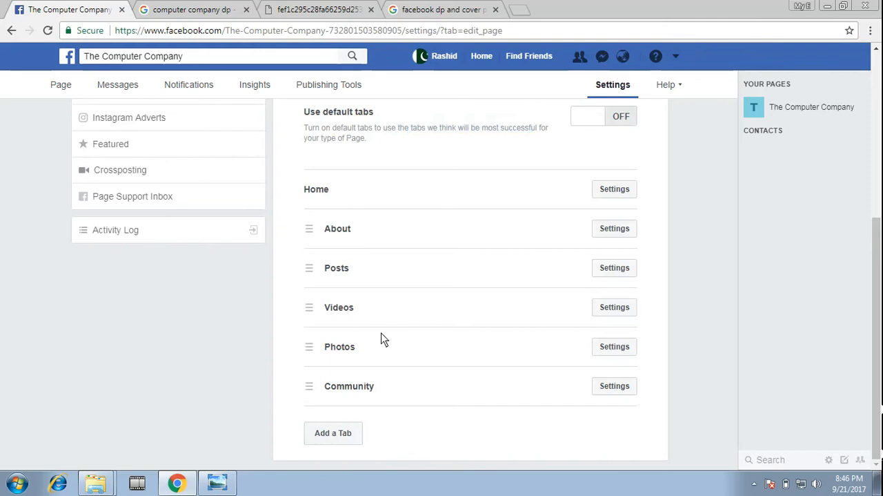
# In the Post Attribution settings, try posting as the personal profile and switch back to Post as The Computer Company
pyautogui.scroll(5, 385, 338)
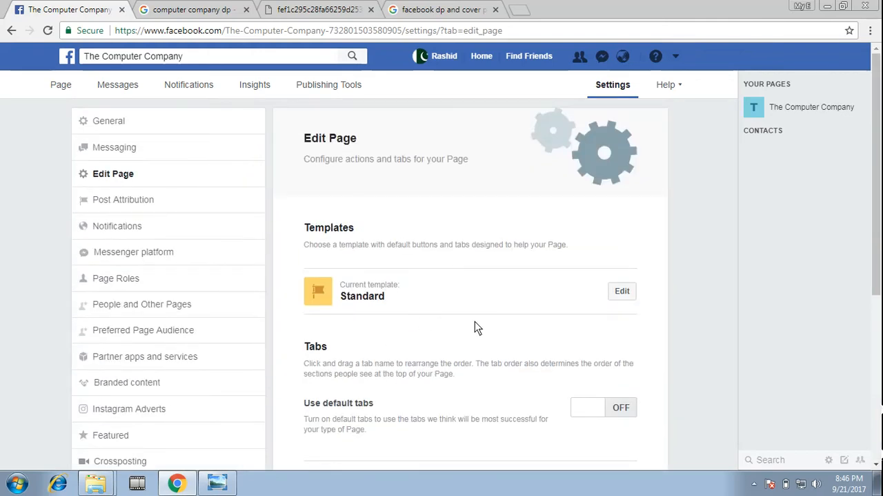
pyautogui.click(125, 202)
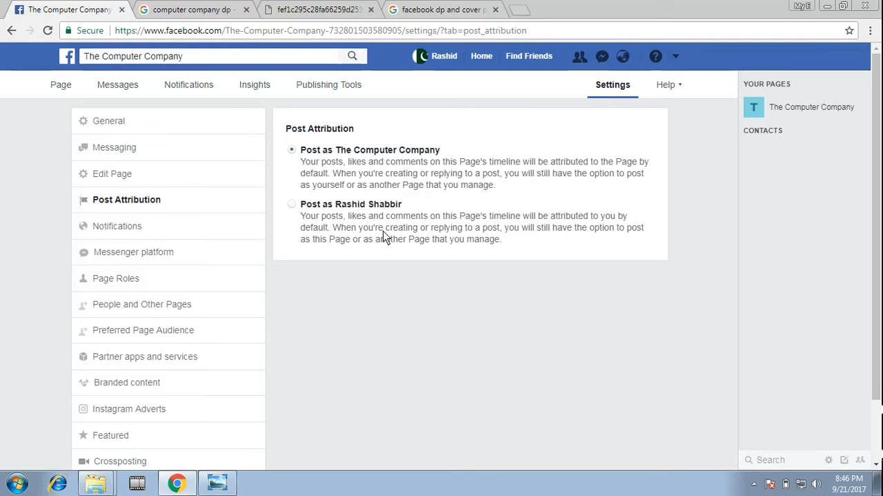
pyautogui.click(292, 204)
pyautogui.click(292, 150)
# In the Notifications settings, turn off every On Facebook notification type except Edits to Posts you have written
pyautogui.click(130, 231)
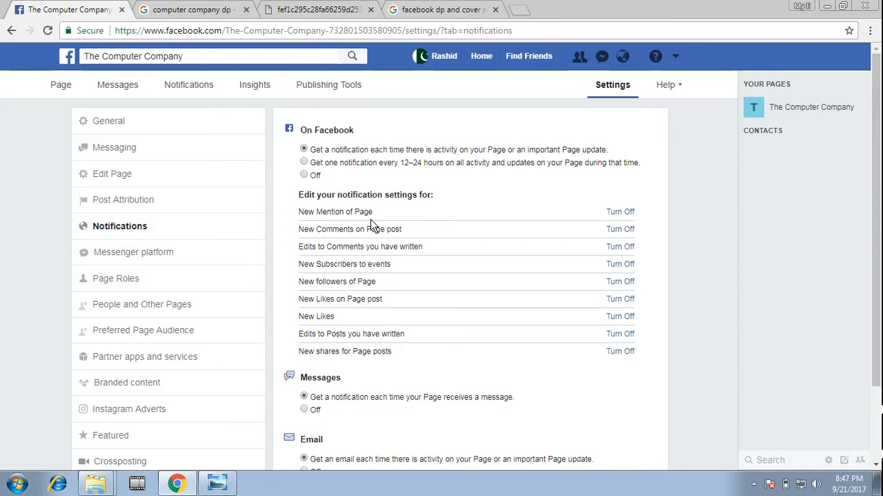
pyautogui.click(619, 212)
pyautogui.click(618, 232)
pyautogui.click(623, 247)
pyautogui.click(625, 265)
pyautogui.click(616, 287)
pyautogui.click(621, 300)
pyautogui.click(624, 351)
# Turn off the Page's Messages, Email and Text Messages notifications
pyautogui.scroll(-1, 556, 362)
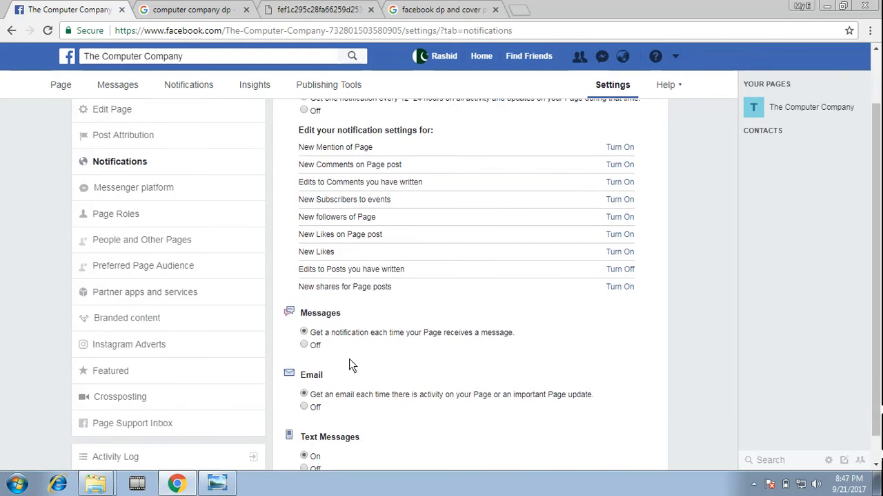
pyautogui.scroll(-1, 335, 378)
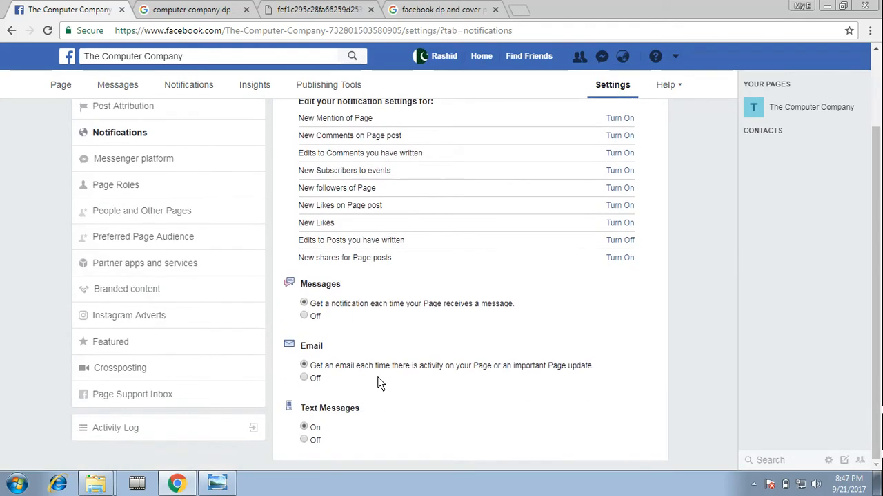
pyautogui.click(304, 440)
pyautogui.click(304, 377)
pyautogui.scroll(2, 413, 346)
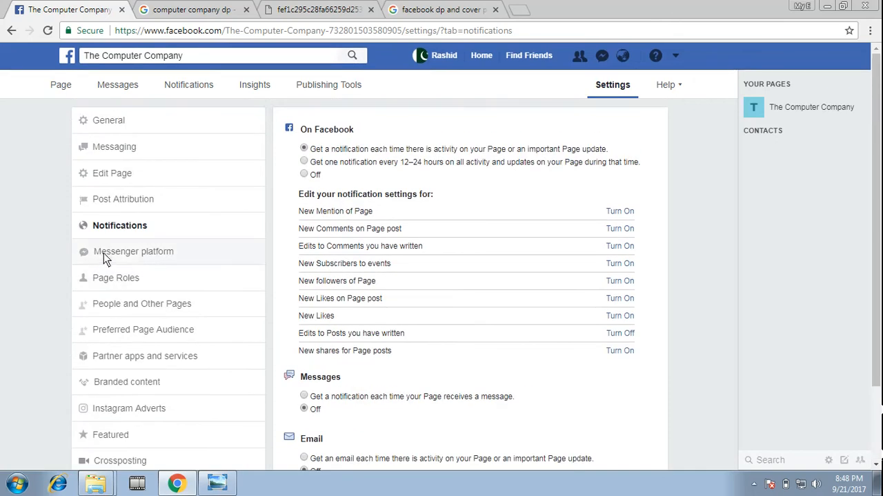
# Look over the Messenger platform settings and the Page Roles settings
pyautogui.click(122, 252)
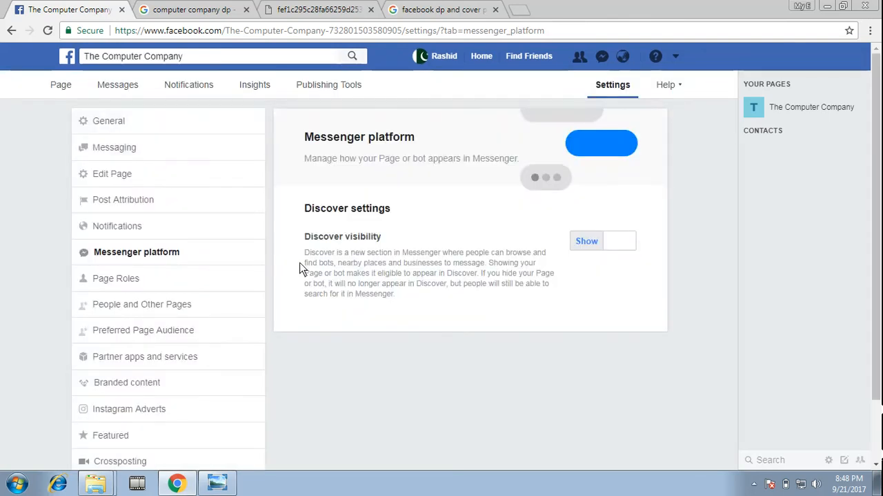
pyautogui.click(114, 280)
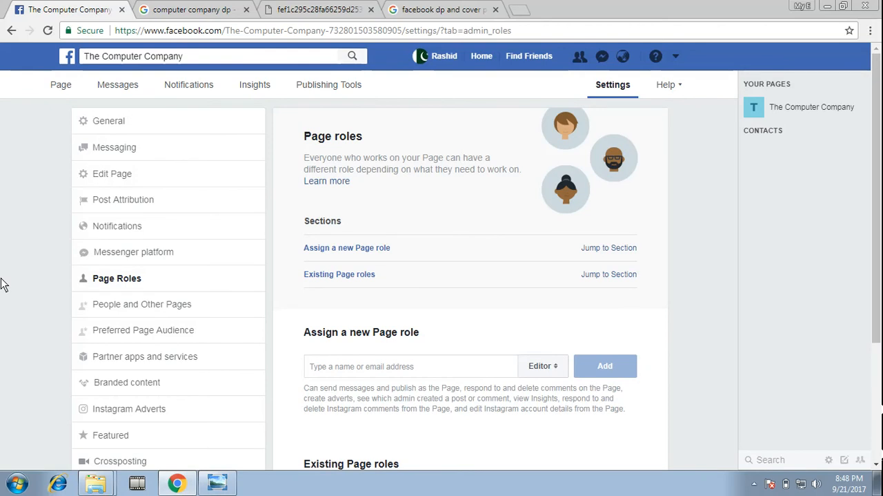
pyautogui.scroll(-2, 455, 305)
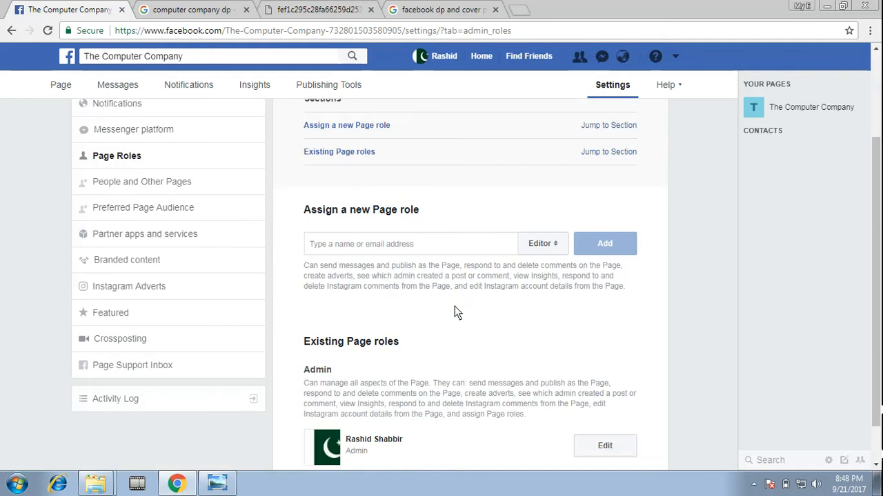
# Try the Advertiser role for a new Page role assignment and switch the selection to Admin without adding anyone
pyautogui.click(561, 237)
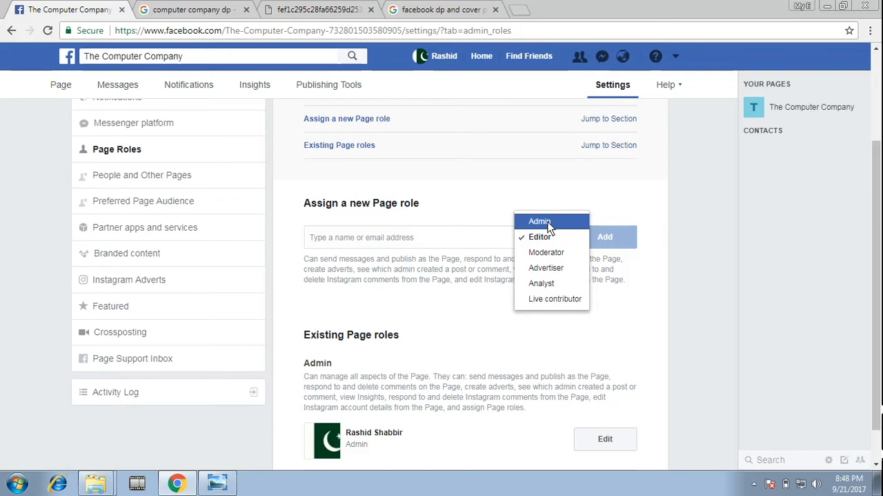
pyautogui.click(546, 268)
pyautogui.scroll(-1, 525, 268)
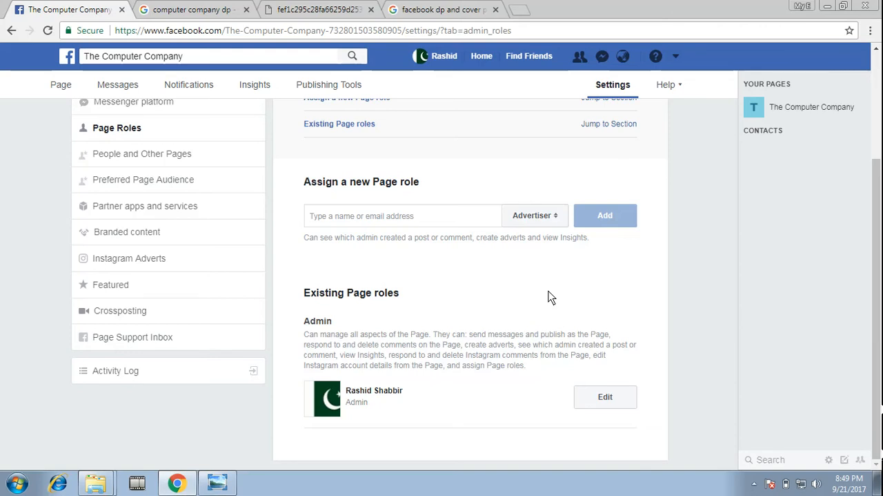
pyautogui.scroll(1, 442, 272)
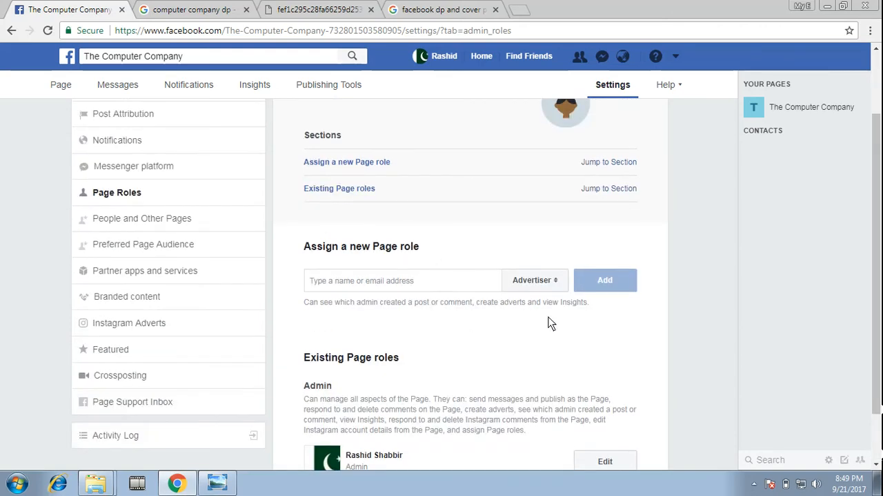
pyautogui.click(555, 283)
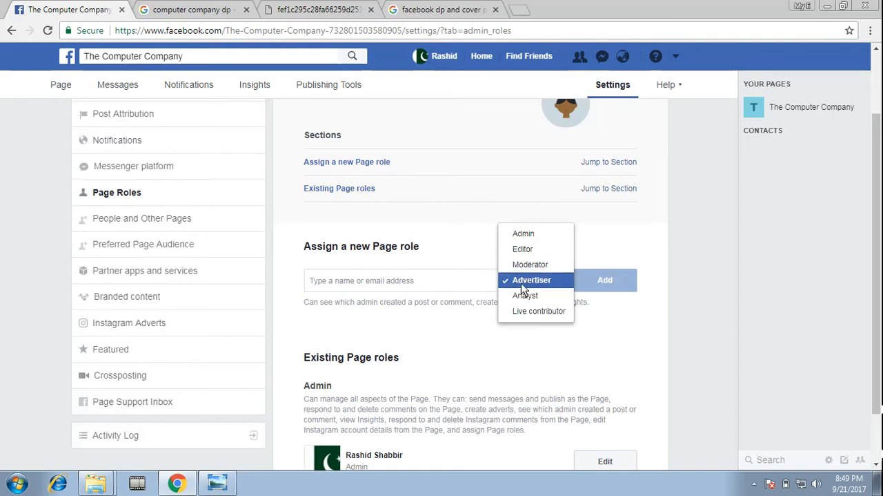
pyautogui.click(521, 238)
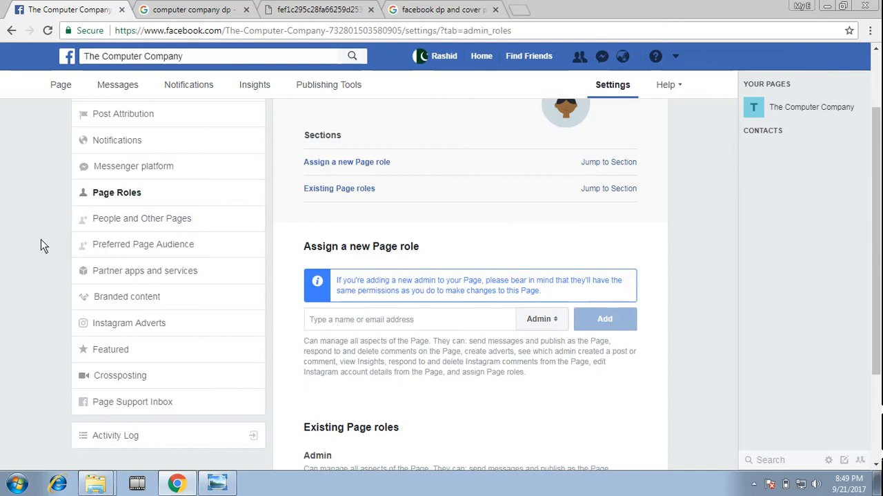
# Review the People and Other Pages, Preferred Page Audience, Branded content, Featured and Page Support Inbox settings
pyautogui.click(125, 220)
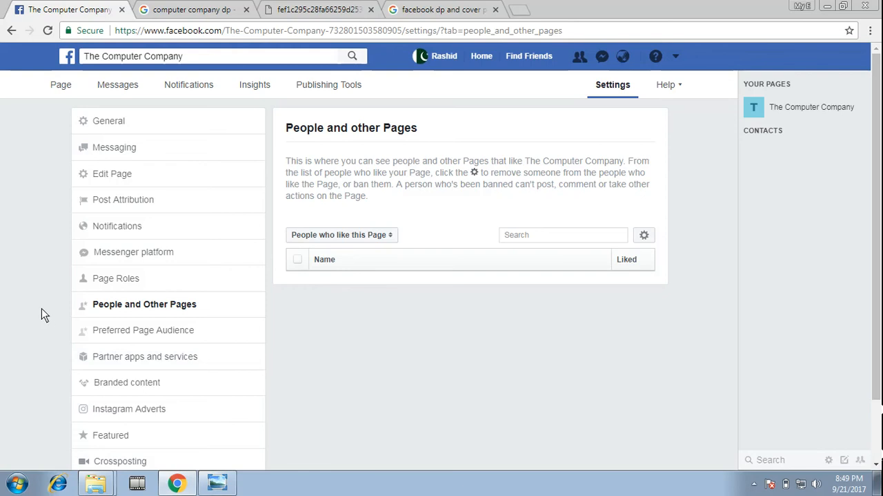
pyautogui.click(152, 335)
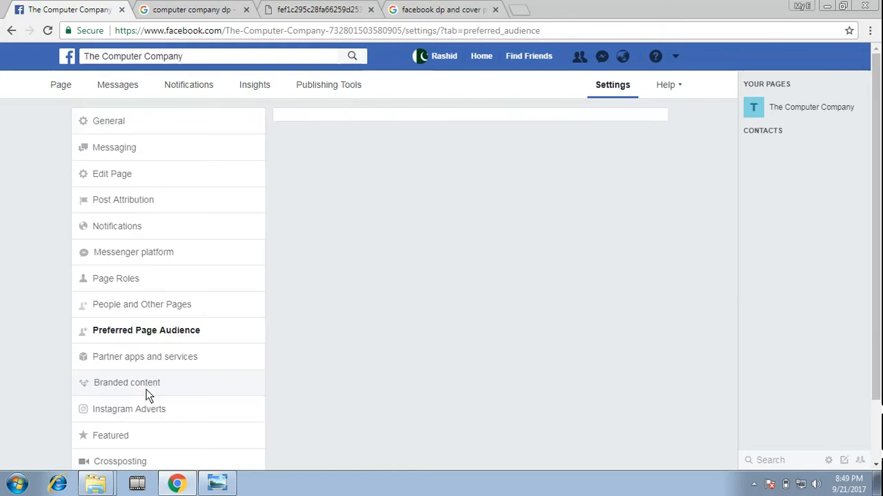
pyautogui.click(141, 383)
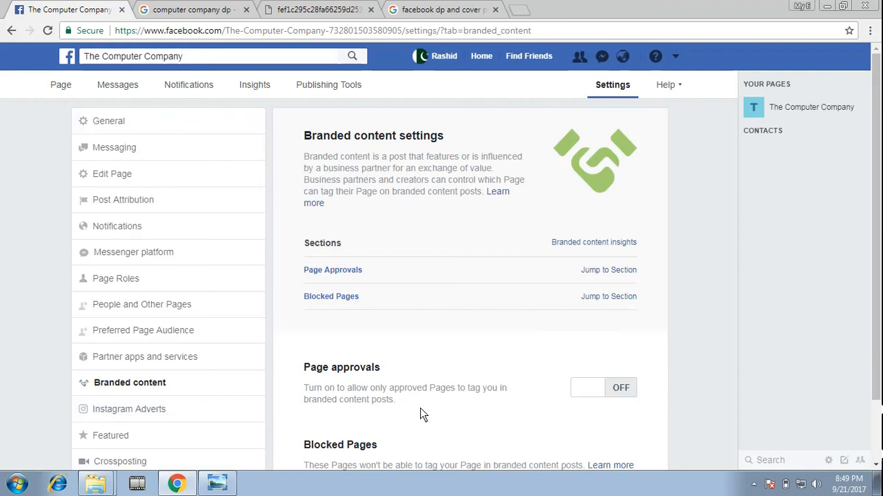
pyautogui.scroll(-1, 414, 404)
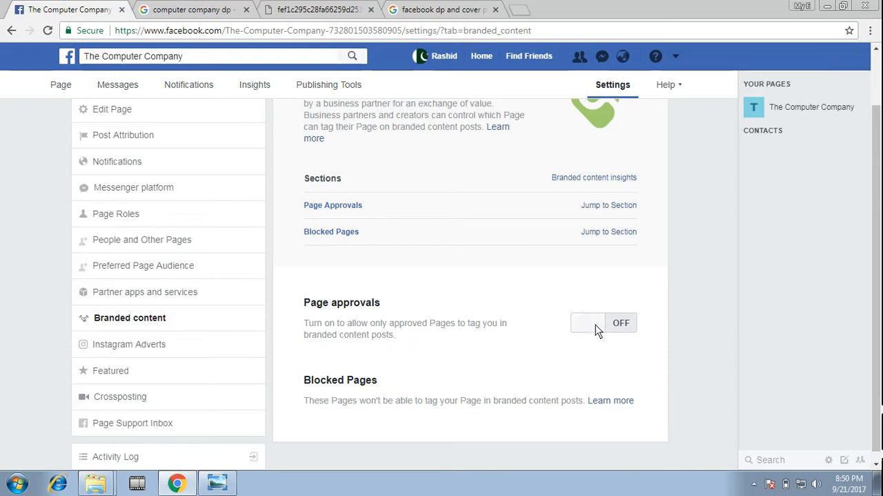
pyautogui.click(108, 375)
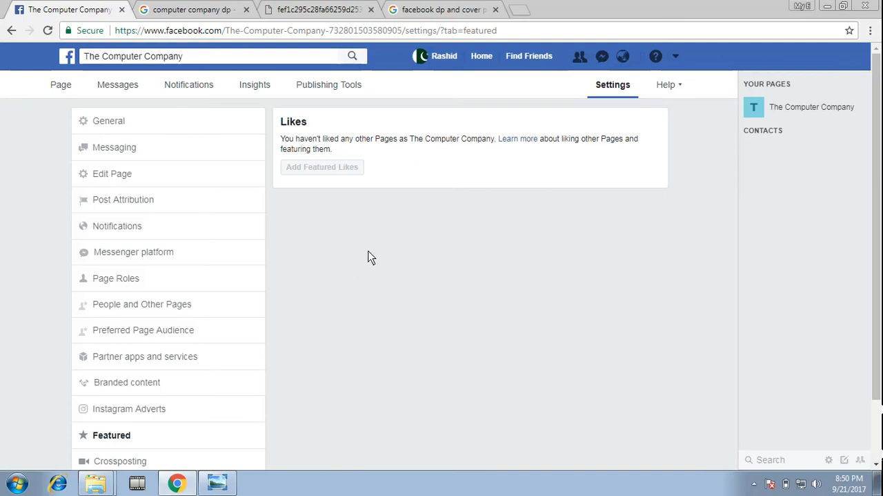
pyautogui.scroll(-1, 159, 305)
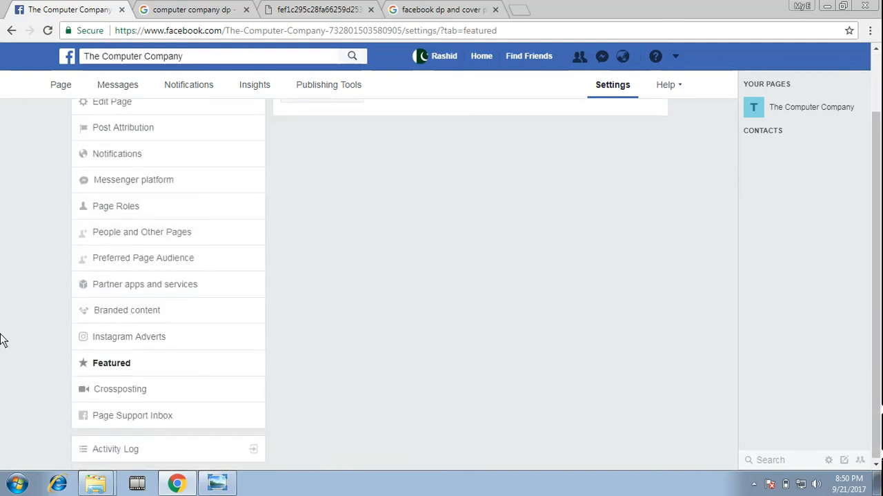
pyautogui.click(133, 414)
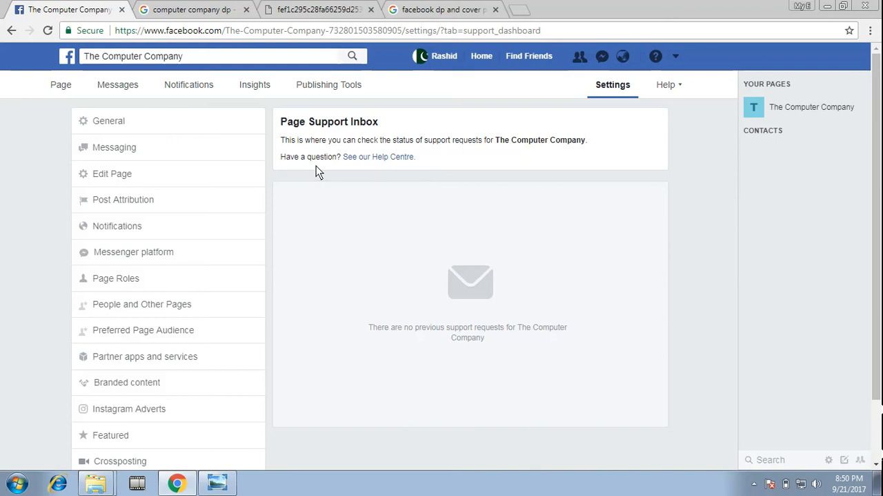
pyautogui.scroll(-2, 375, 257)
pyautogui.scroll(2, 401, 267)
pyautogui.scroll(-2, 405, 267)
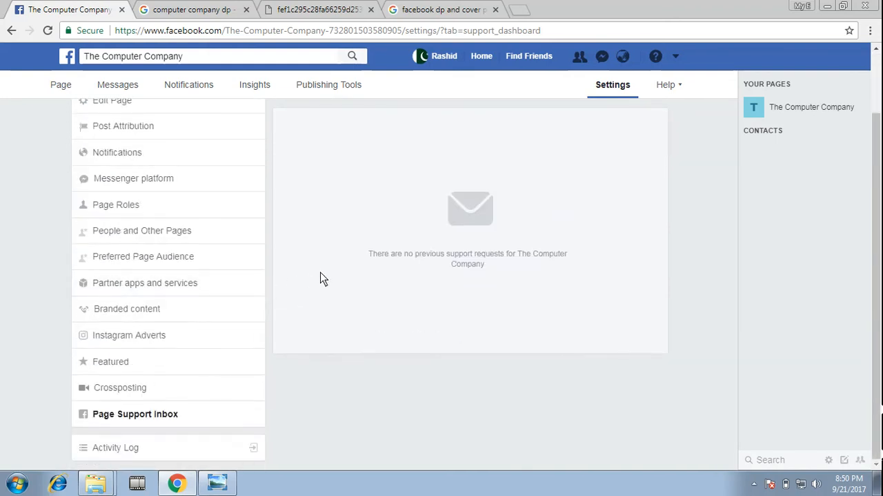
pyautogui.scroll(2, 114, 174)
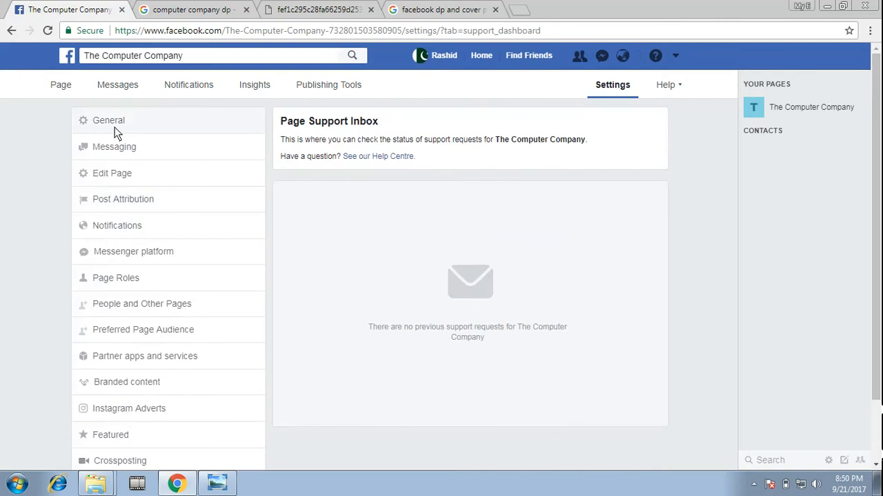
# Return to the Page and look through the general, business, contact and story details in its About section
pyautogui.click(60, 90)
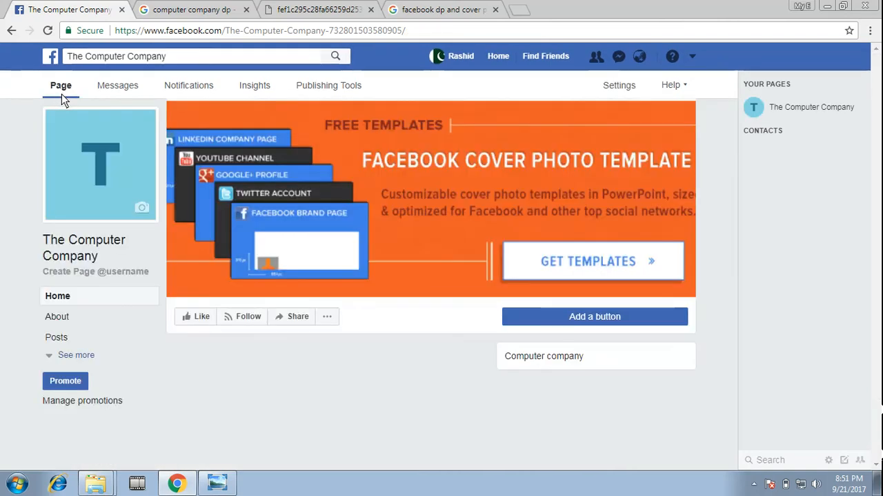
pyautogui.click(60, 316)
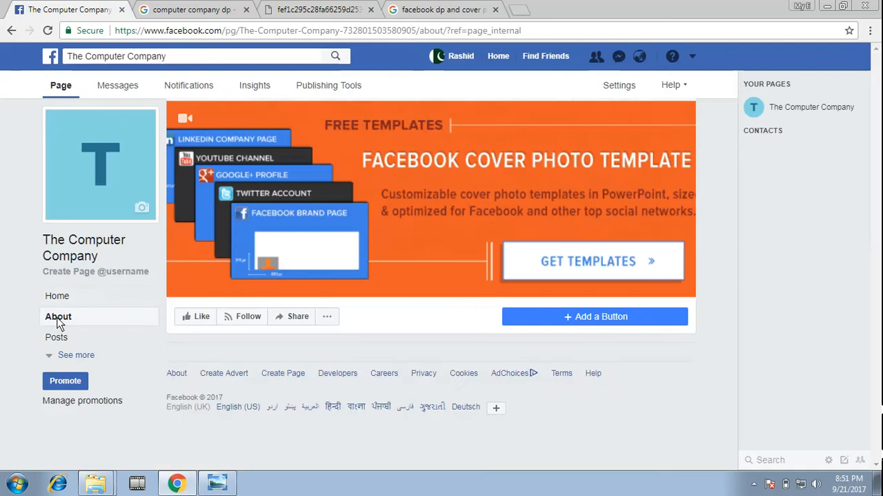
pyautogui.scroll(-1, 74, 357)
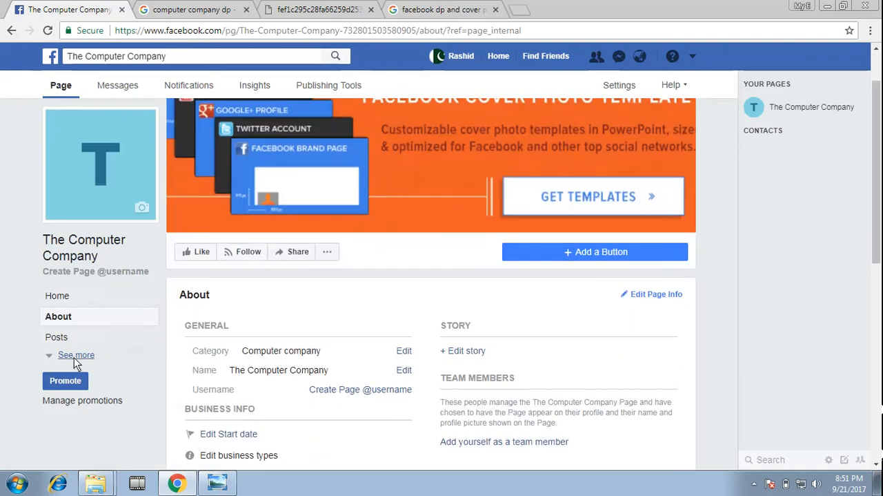
pyautogui.scroll(-1, 73, 354)
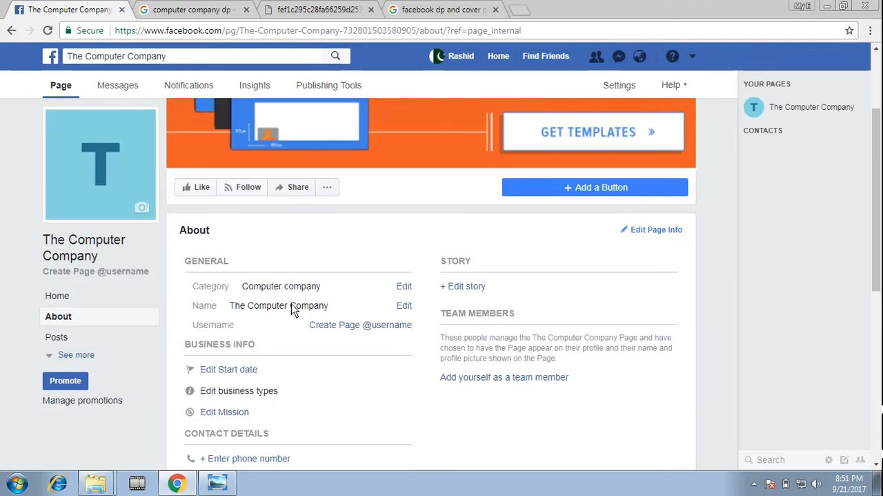
pyautogui.scroll(-1, 297, 307)
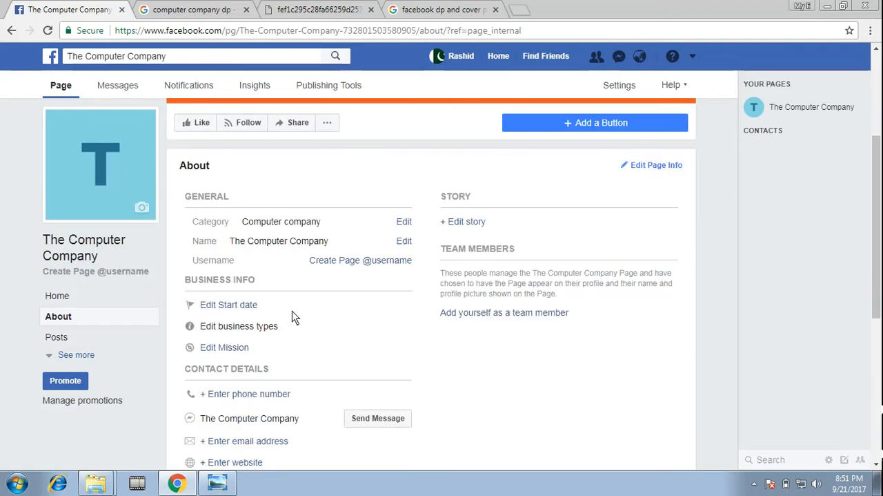
pyautogui.scroll(-1, 314, 280)
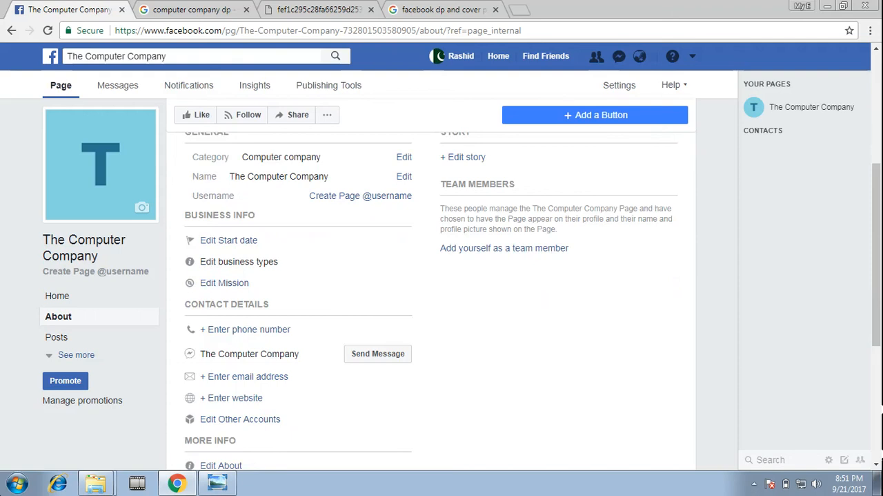
pyautogui.scroll(1, 431, 290)
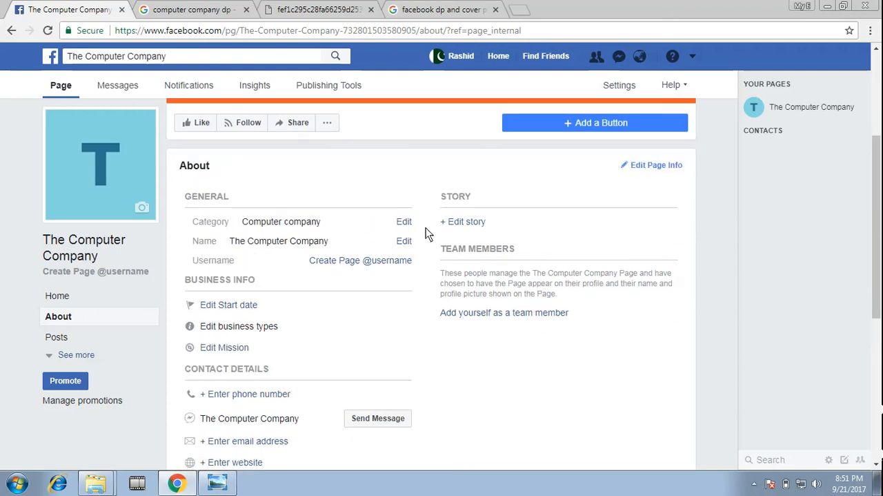
# Add the story description "this page is to provide cheap computers to the people of lahore." and save it
pyautogui.click(463, 222)
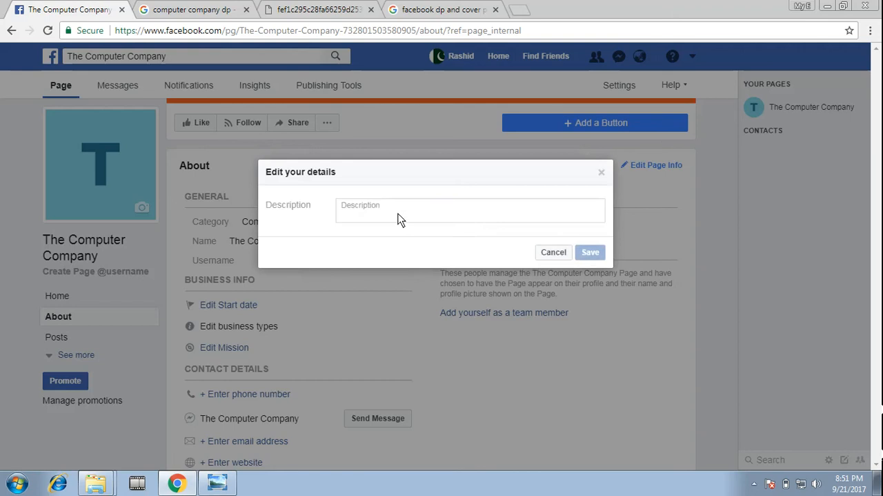
pyautogui.click(397, 215)
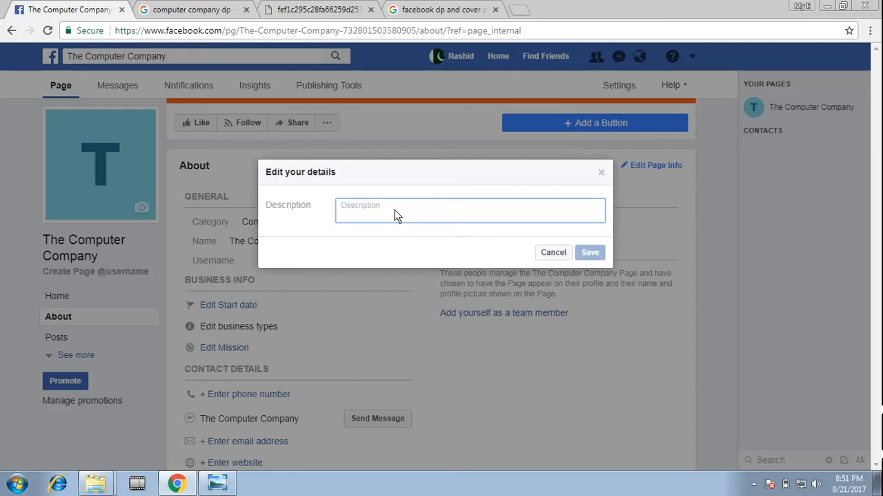
pyautogui.write('this page ')
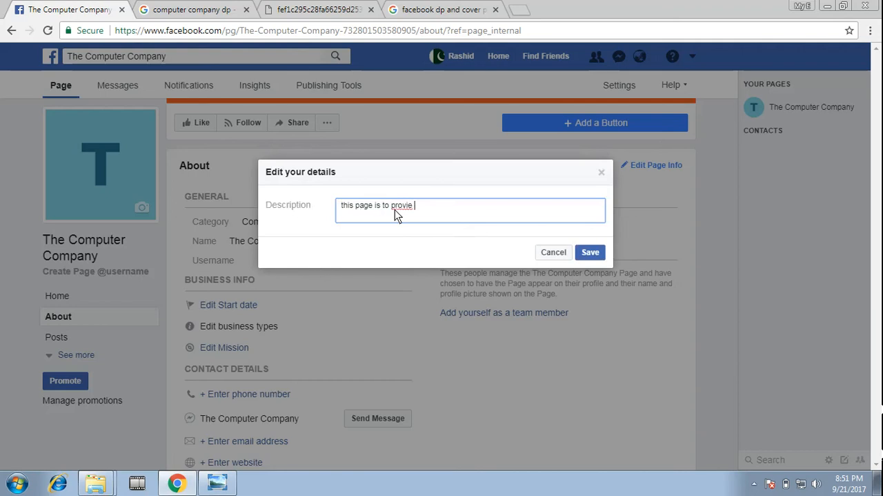
pyautogui.write('is to provide cheap computers to the poep')
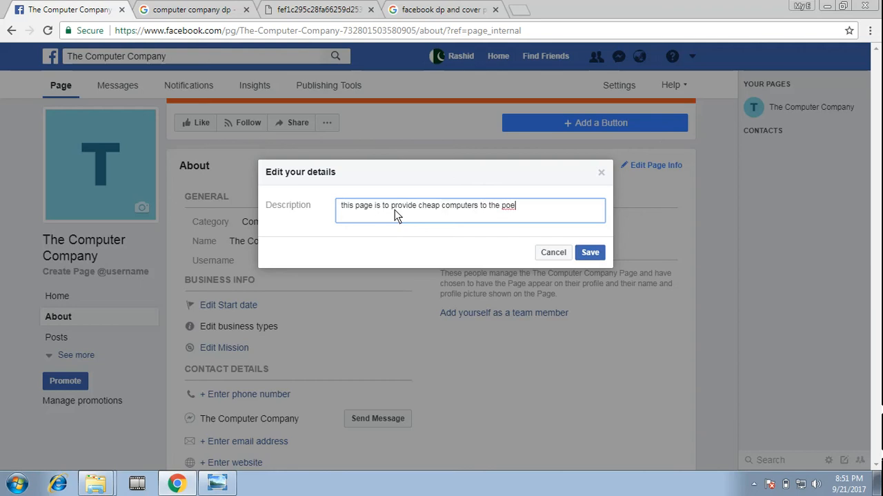
pyautogui.press('BackSpace')
pyautogui.press('BackSpace')
pyautogui.press('BackSpace')
pyautogui.write('eople of lahore.')
pyautogui.click(594, 253)
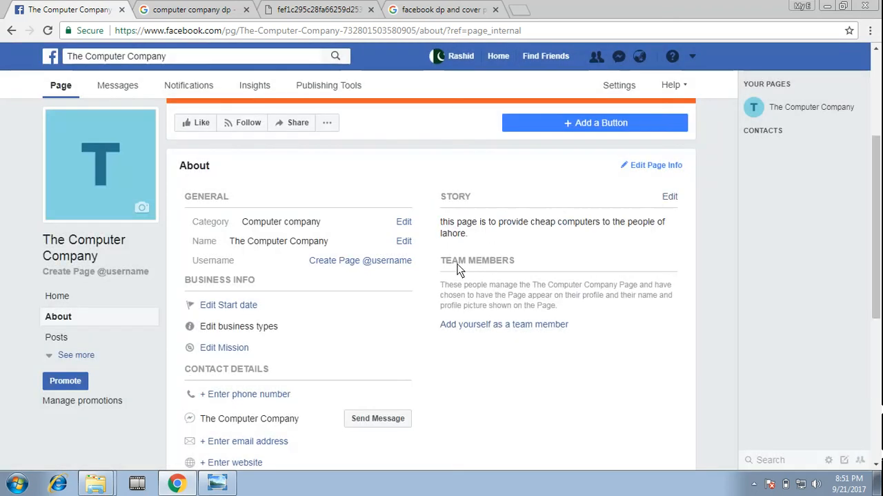
# Add yourself as a team member of the Page and confirm it
pyautogui.click(489, 325)
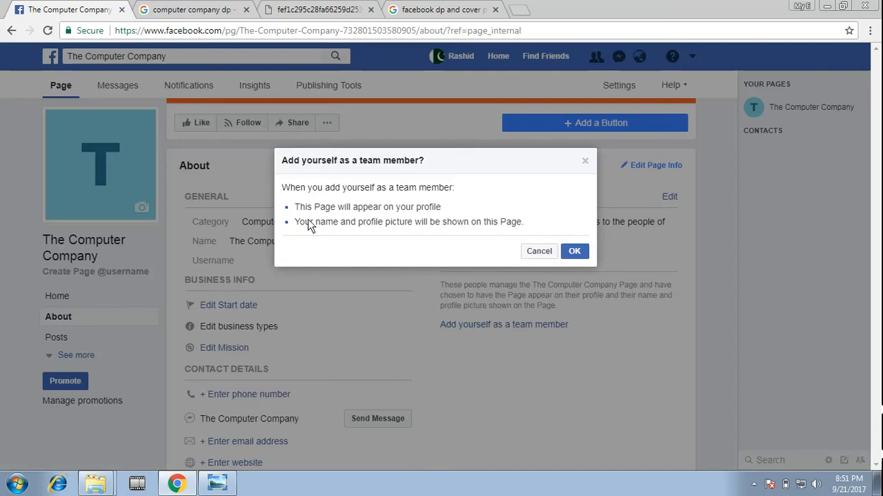
pyautogui.click(571, 252)
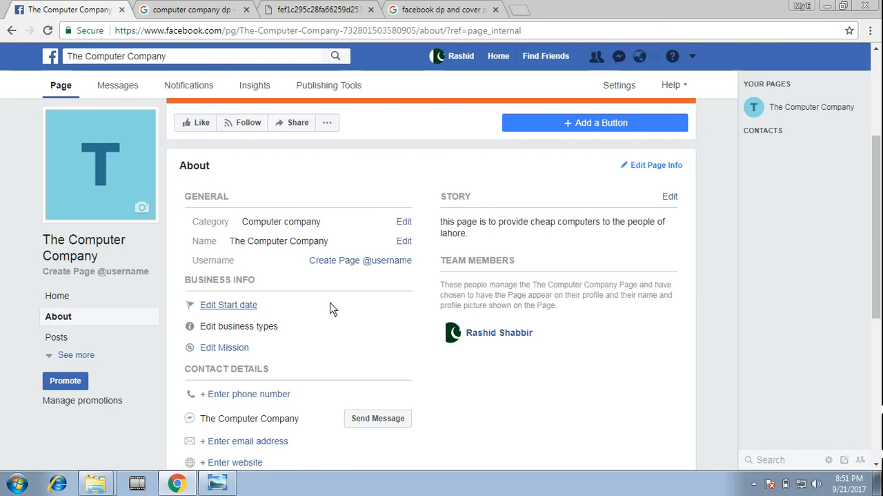
# Set the business start date to Started on 21 September 2017 and save it
pyautogui.scroll(-1, 339, 310)
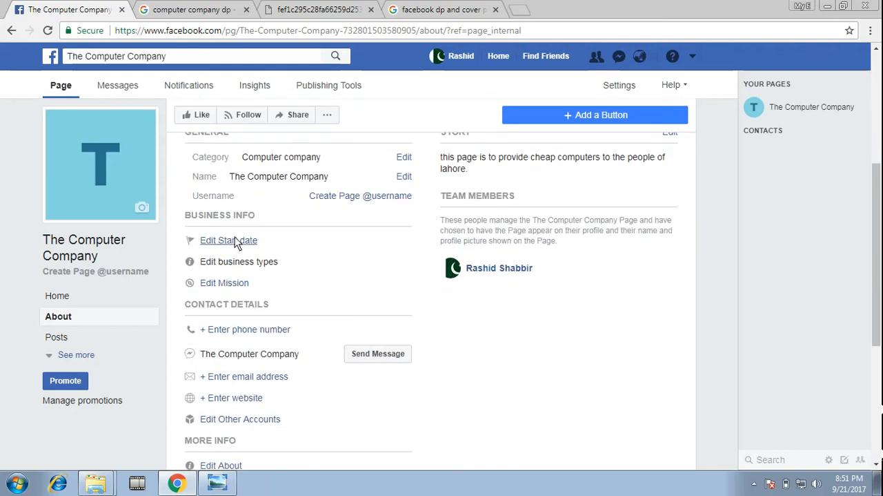
pyautogui.click(235, 238)
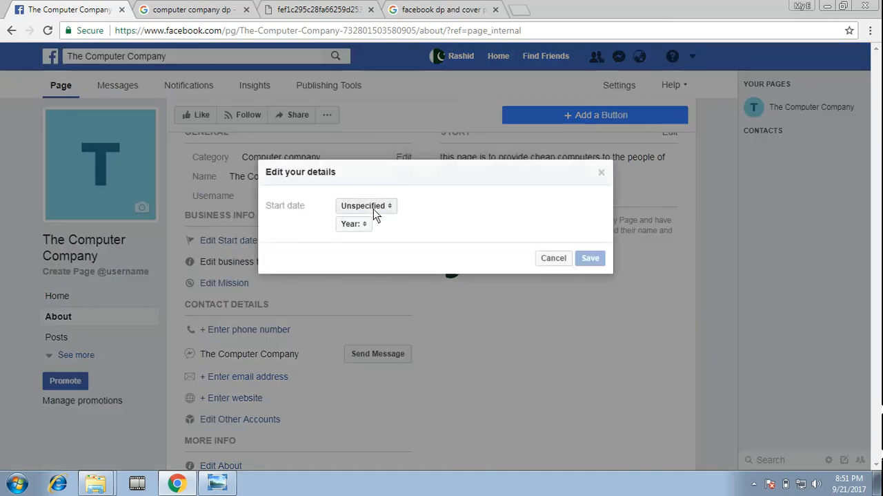
pyautogui.click(393, 206)
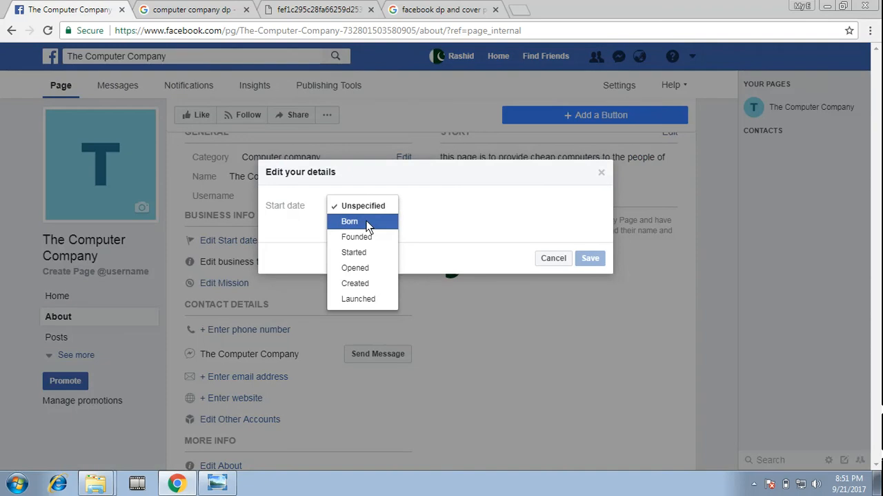
pyautogui.click(376, 251)
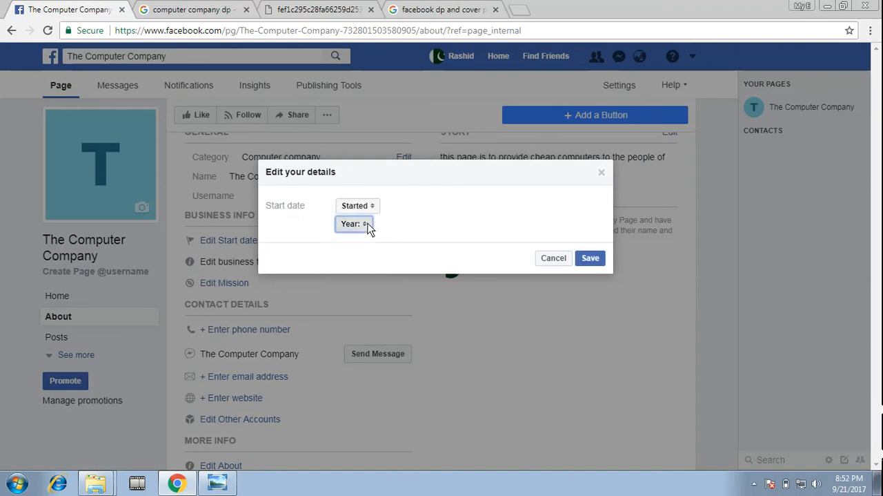
pyautogui.click(364, 223)
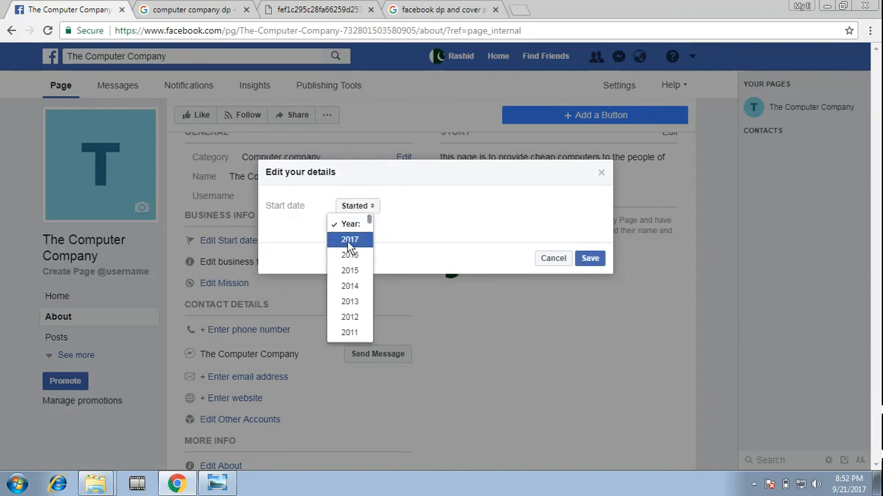
pyautogui.click(353, 239)
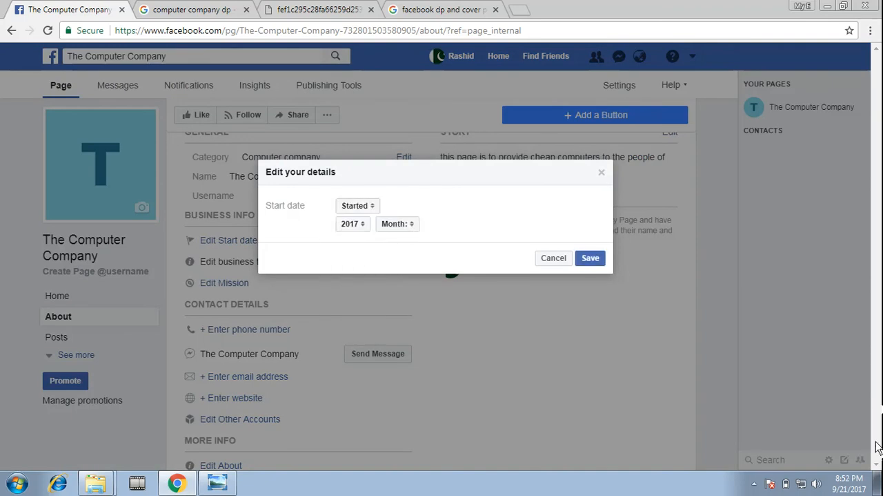
pyautogui.click(408, 223)
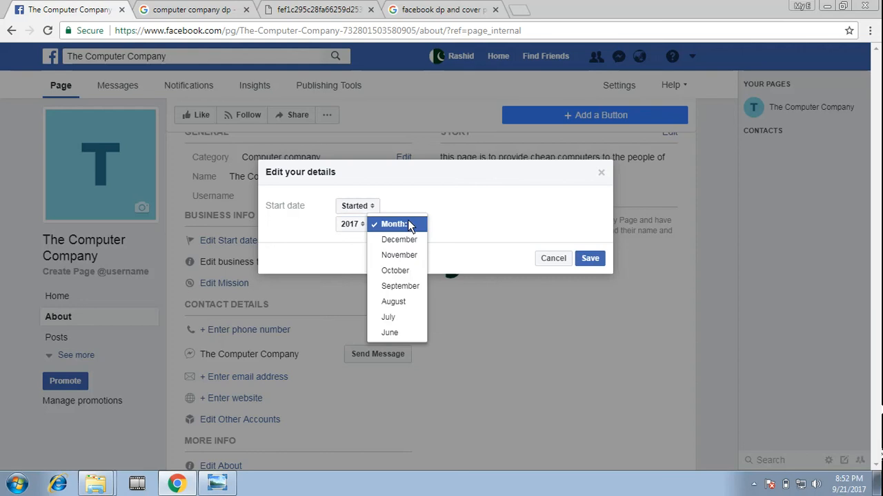
pyautogui.click(398, 285)
pyautogui.click(463, 224)
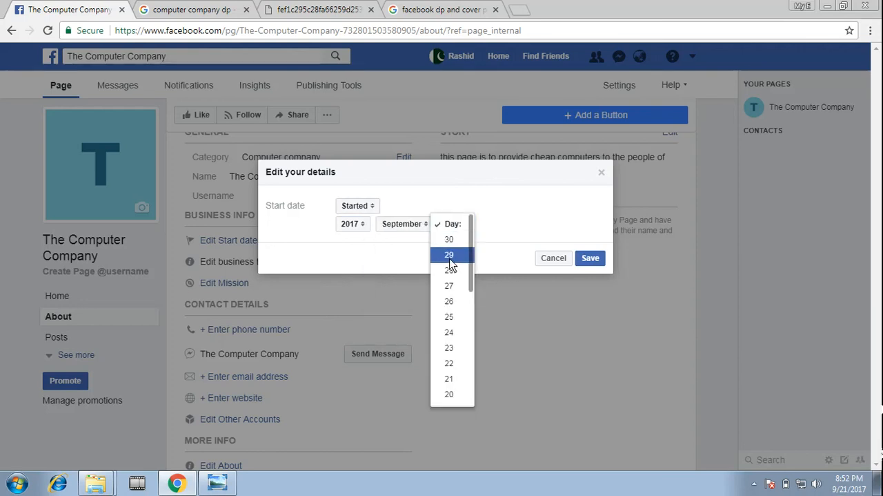
pyautogui.click(449, 379)
pyautogui.click(590, 258)
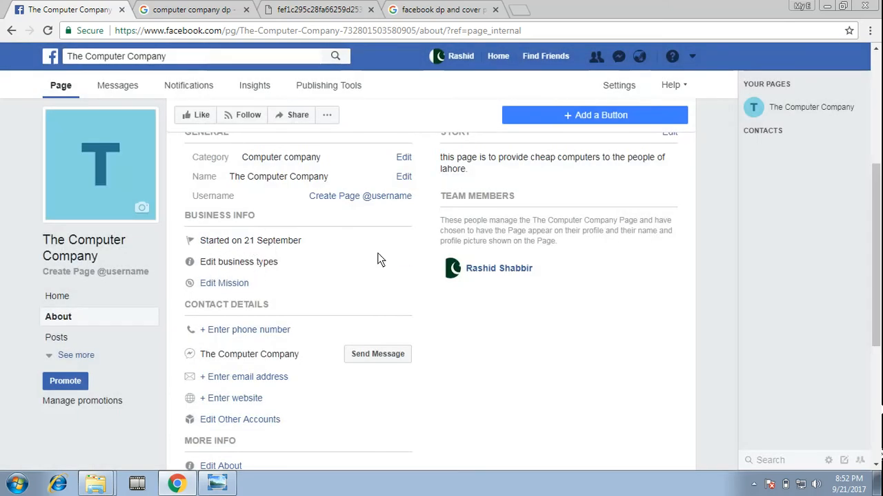
# Look at the business type options and the website entry in the Page's details, closing each without saving
pyautogui.click(404, 261)
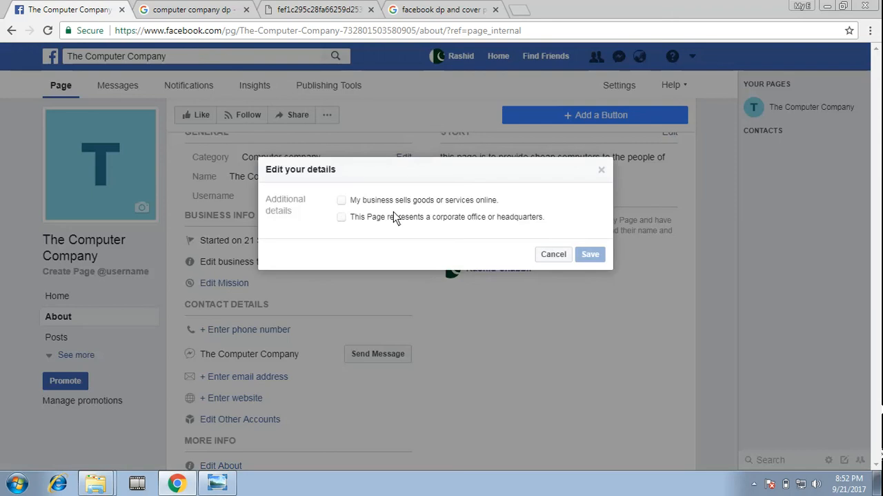
pyautogui.click(602, 169)
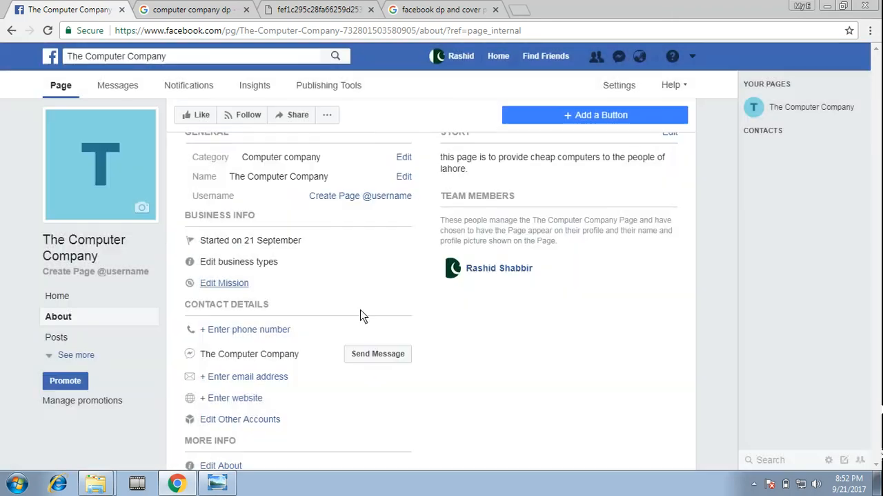
pyautogui.scroll(-1, 263, 335)
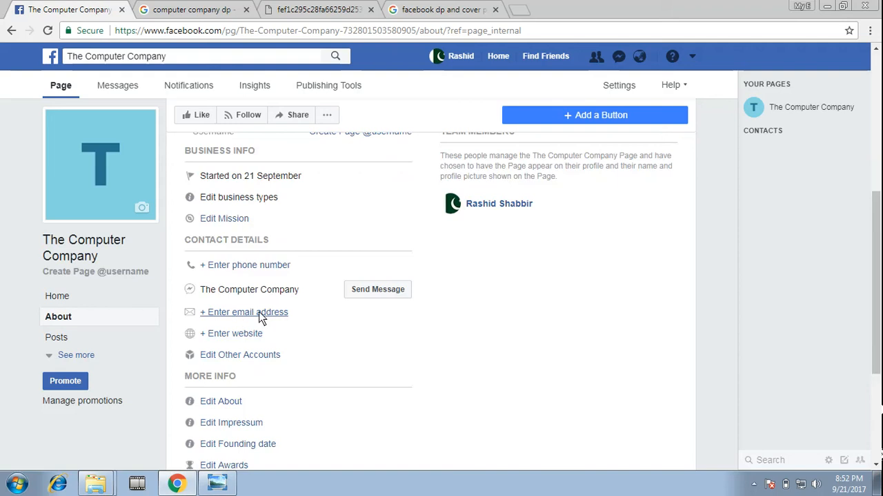
pyautogui.click(229, 334)
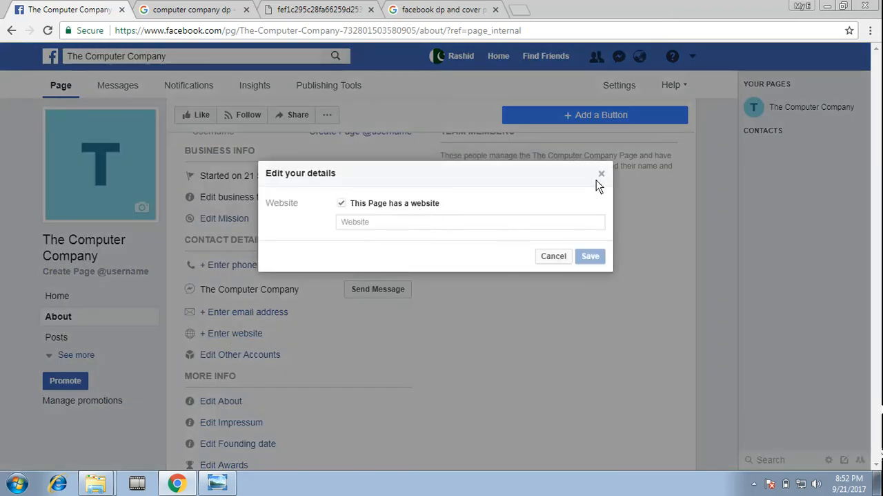
pyautogui.click(602, 174)
# Look through the services offered for linking another account to the Page and cancel the new account entry
pyautogui.click(242, 355)
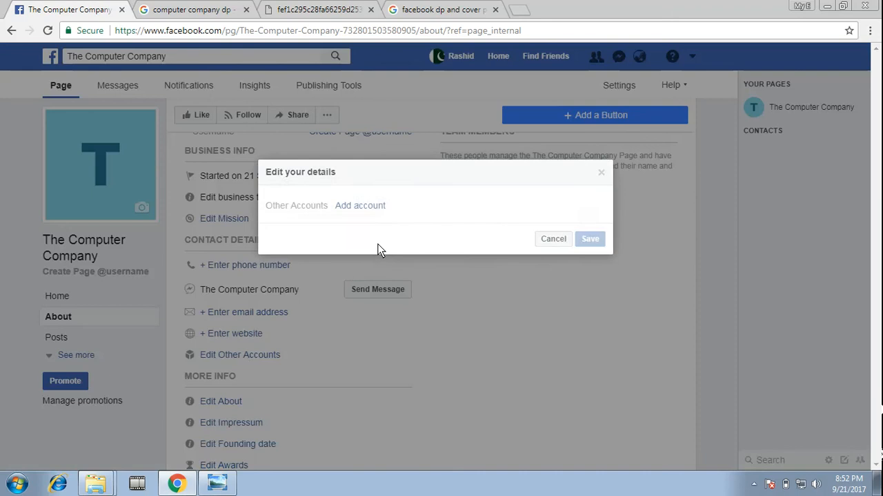
pyautogui.click(367, 207)
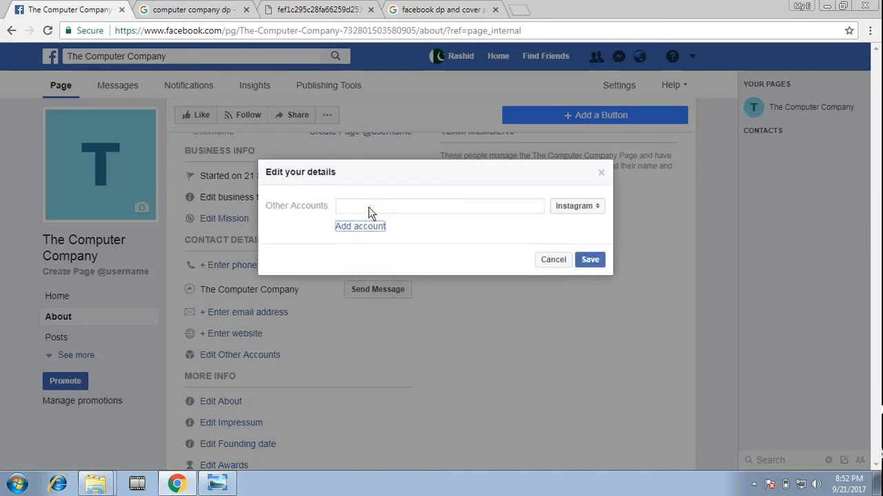
pyautogui.click(586, 207)
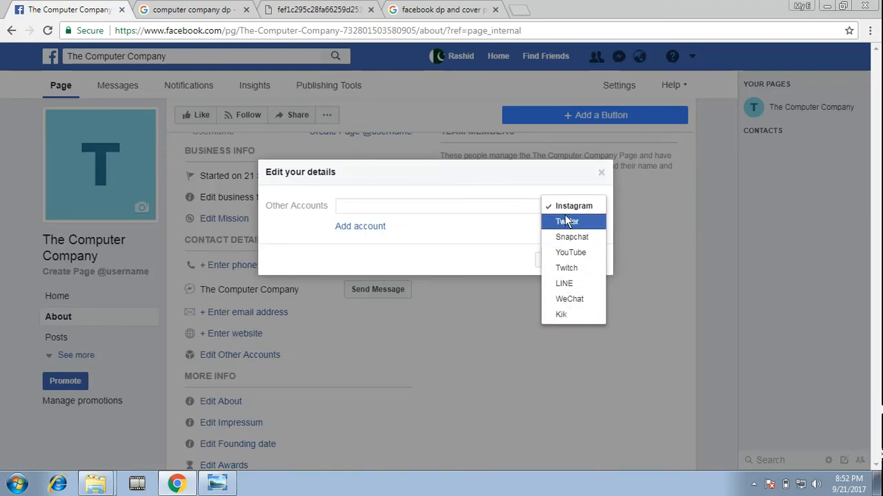
pyautogui.click(457, 254)
pyautogui.click(566, 259)
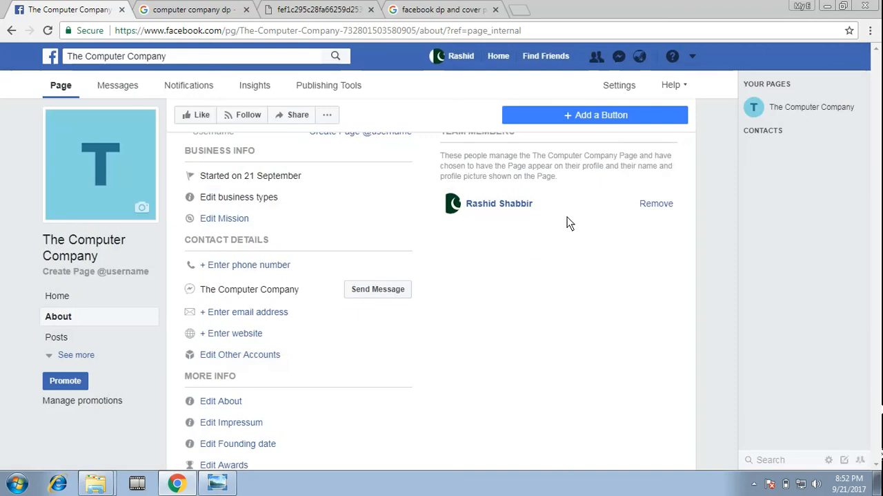
# Enter "21 Sep 2017" as the Page's founding date under More Info and save it
pyautogui.scroll(-1, 262, 338)
pyautogui.scroll(-1, 254, 352)
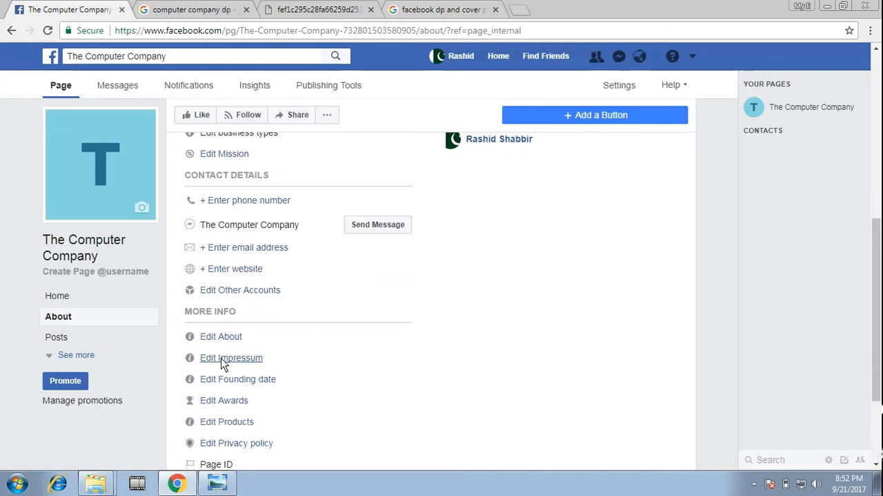
pyautogui.click(248, 380)
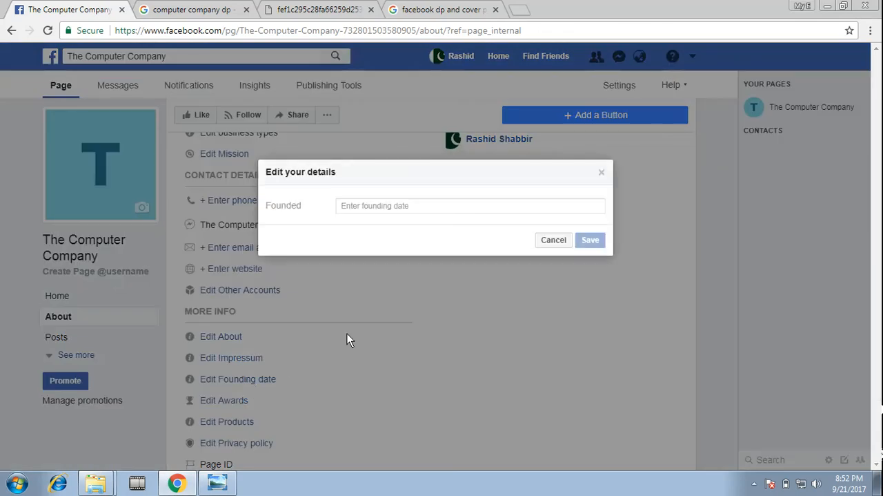
pyautogui.click(406, 207)
pyautogui.write('201')
pyautogui.write('7')
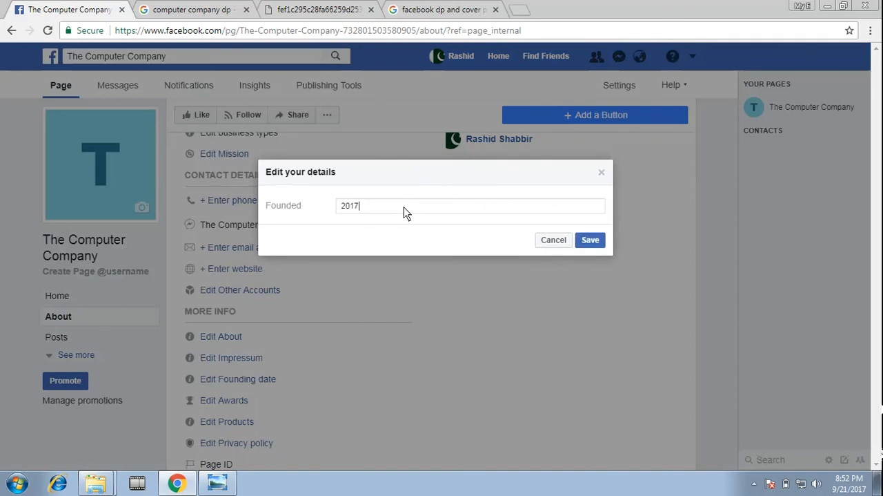
pyautogui.press('Home')
pyautogui.write('21 Sep')
pyautogui.click(588, 241)
# Like The Computer Company Page from your own account
pyautogui.scroll(-1, 293, 304)
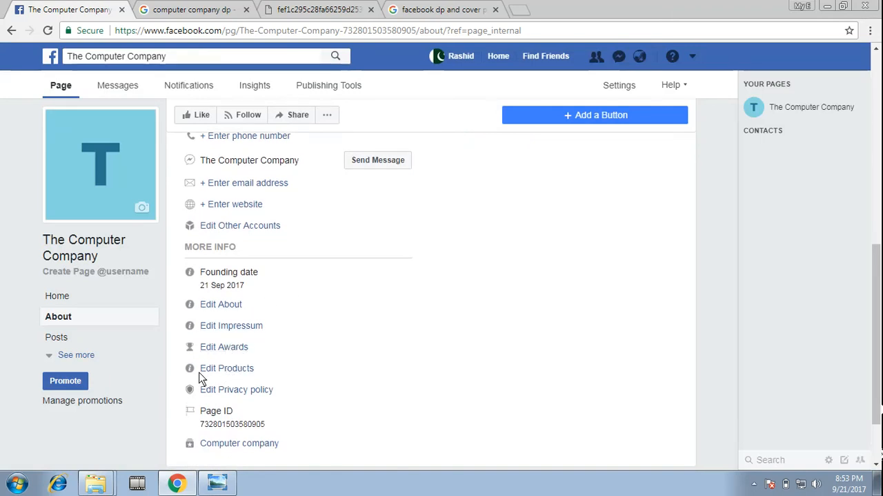
pyautogui.scroll(-2, 265, 391)
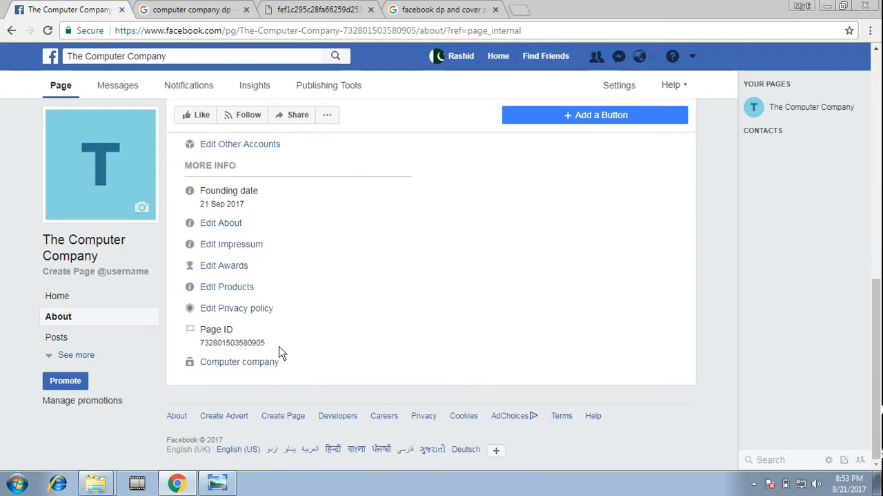
pyautogui.scroll(5, 282, 350)
pyautogui.scroll(3, 331, 344)
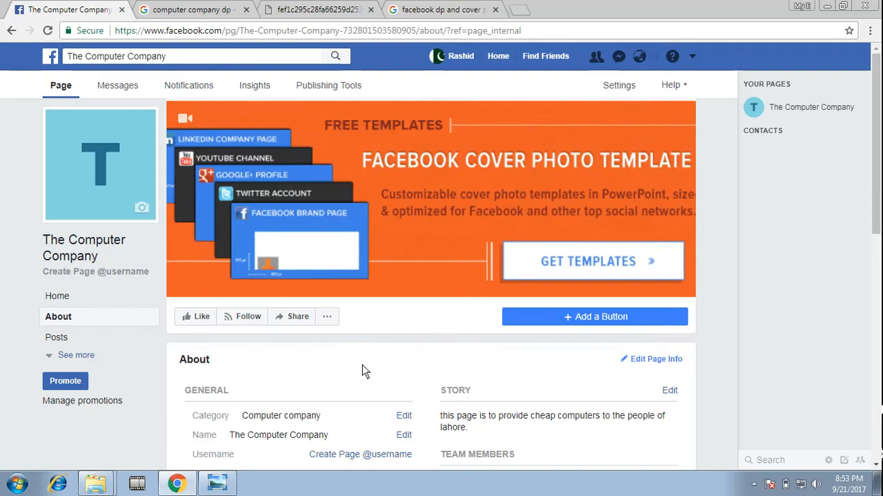
pyautogui.click(195, 319)
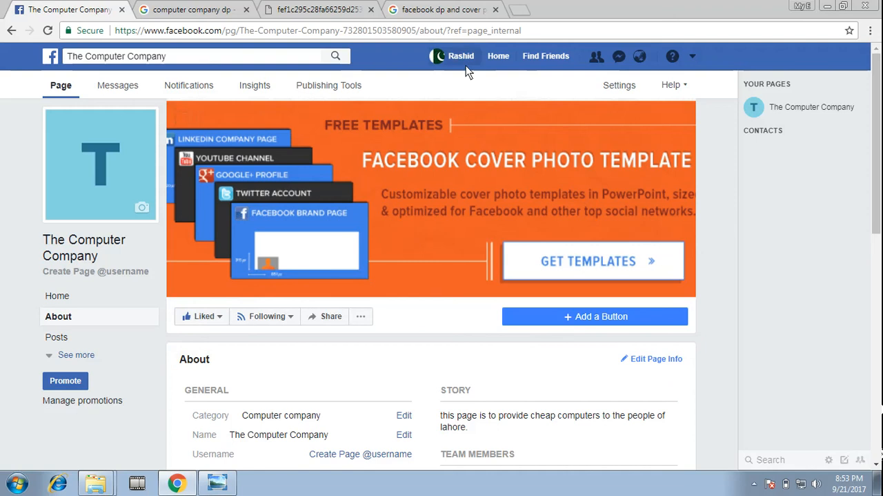
pyautogui.scroll(-1, 391, 334)
pyautogui.scroll(1, 376, 335)
pyautogui.click(755, 483)
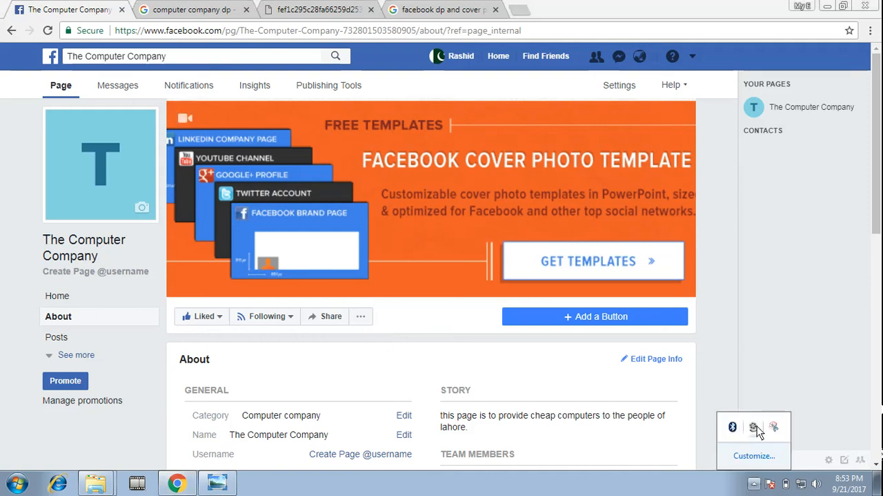